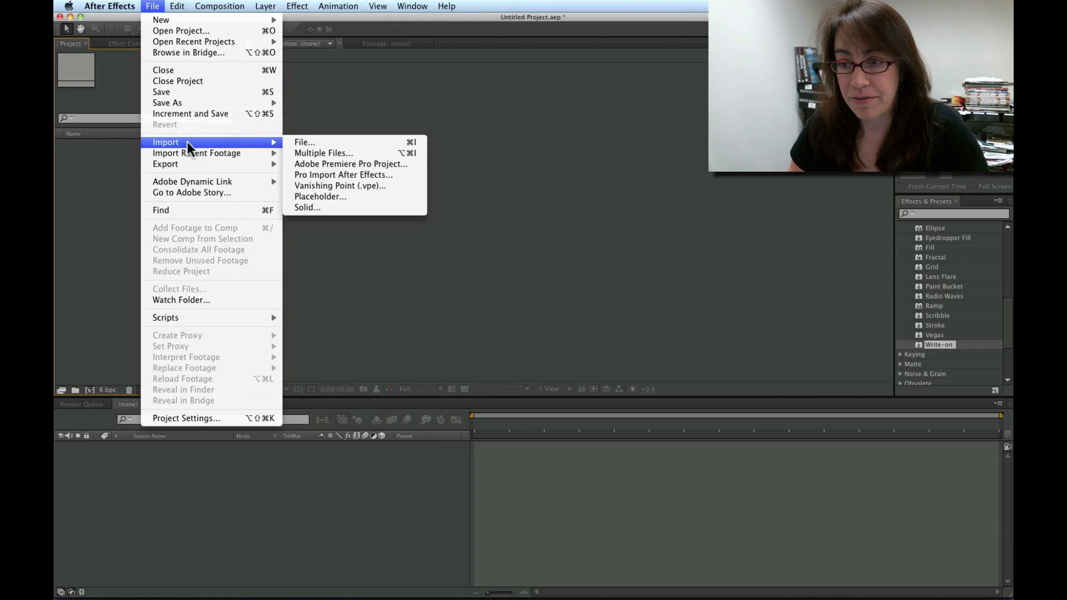
Import flourish.ai from the Desktop as a composition that retains layer sizes.
left_click(305, 146)
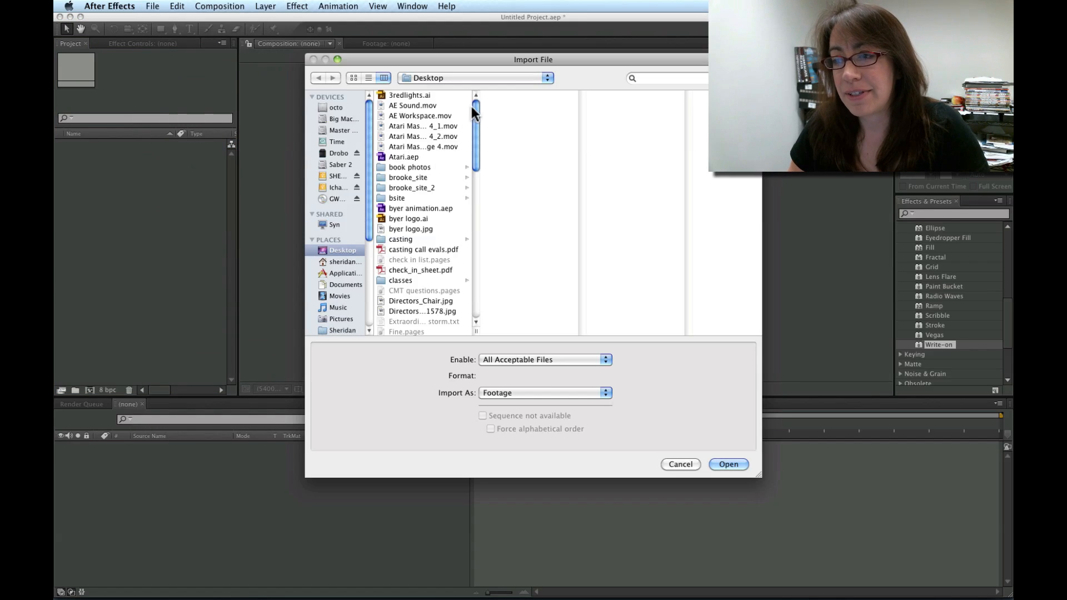
left_click_drag(473, 109, 472, 163)
left_click(388, 178)
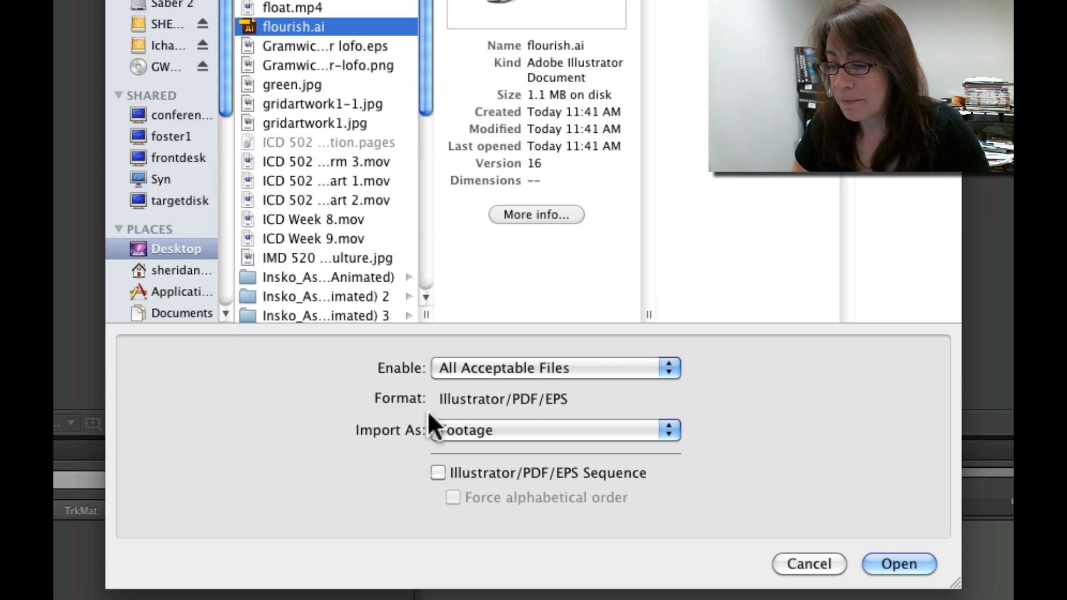
left_click(484, 427)
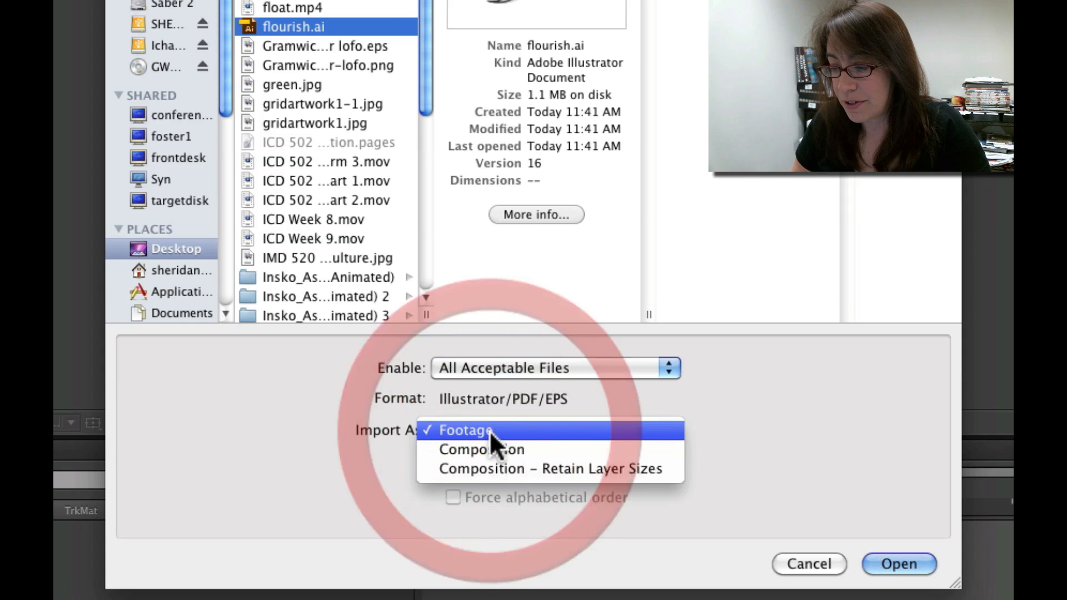
left_click(479, 468)
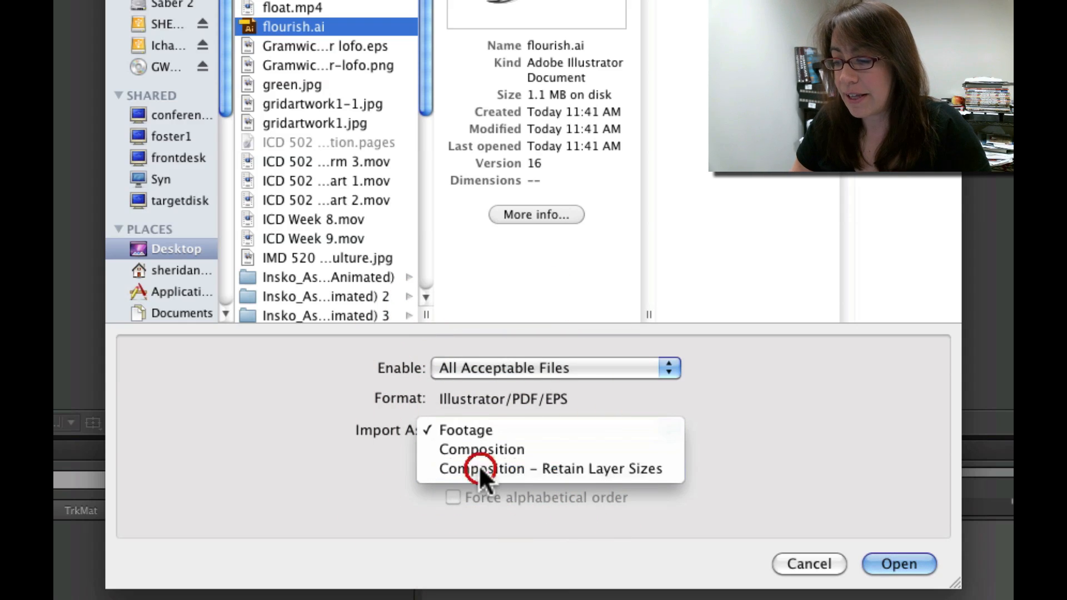
left_click(906, 564)
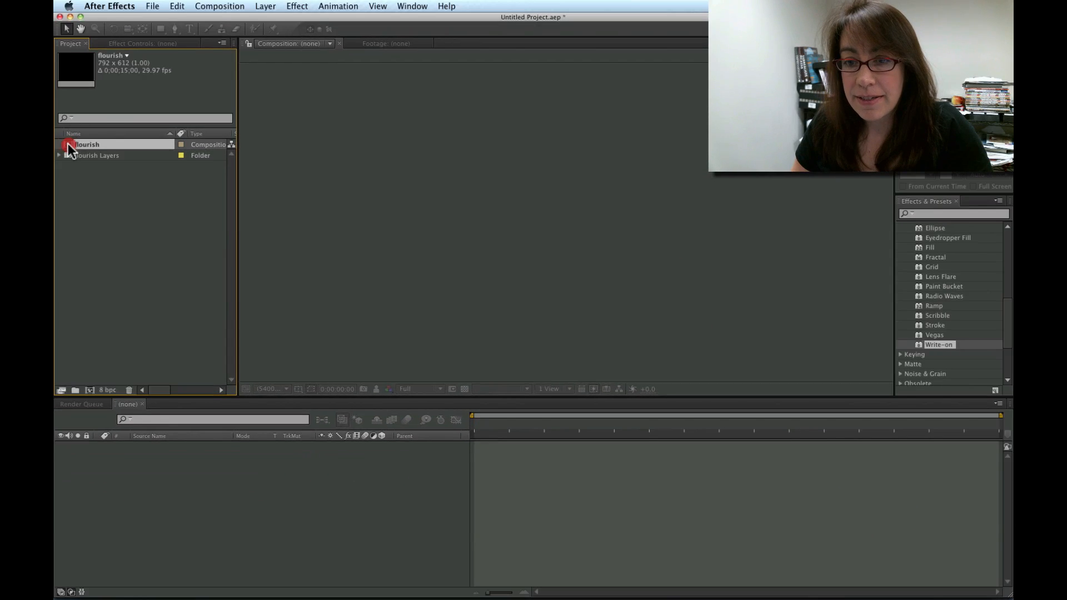
Open the flourish composition and set its background color to a very light pale red in the composition settings.
double_click(69, 147)
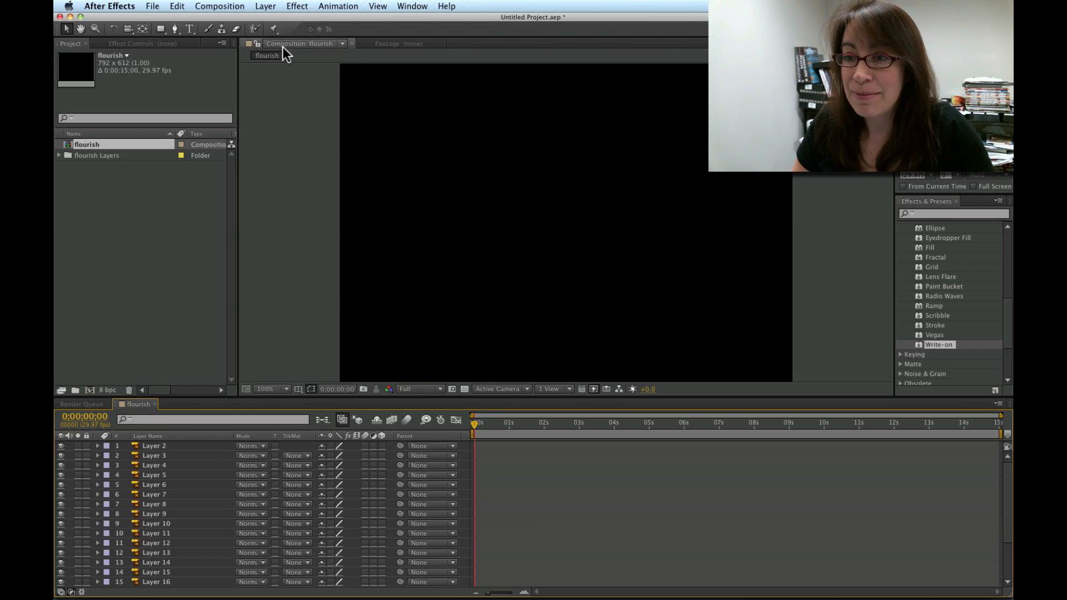
right_click(66, 144)
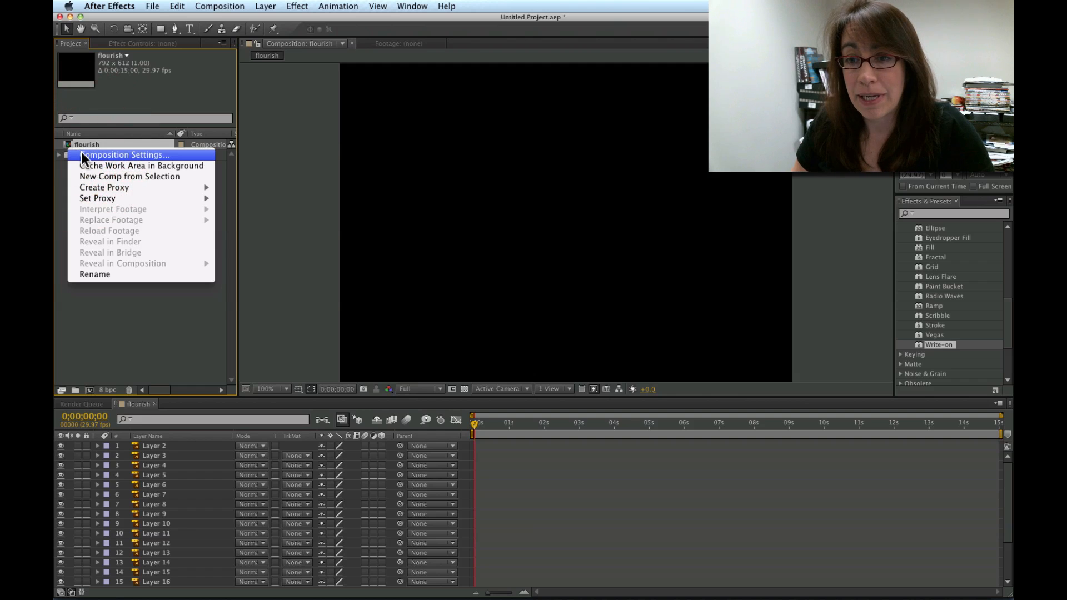
left_click(84, 156)
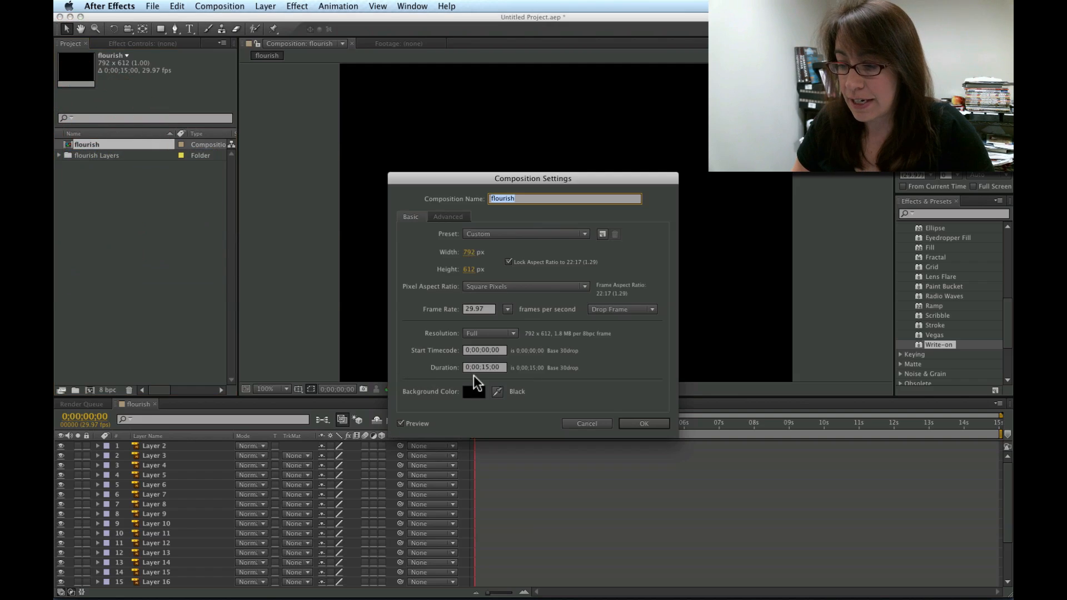
left_click(475, 392)
left_click_drag(414, 253, 402, 245)
left_click(639, 240)
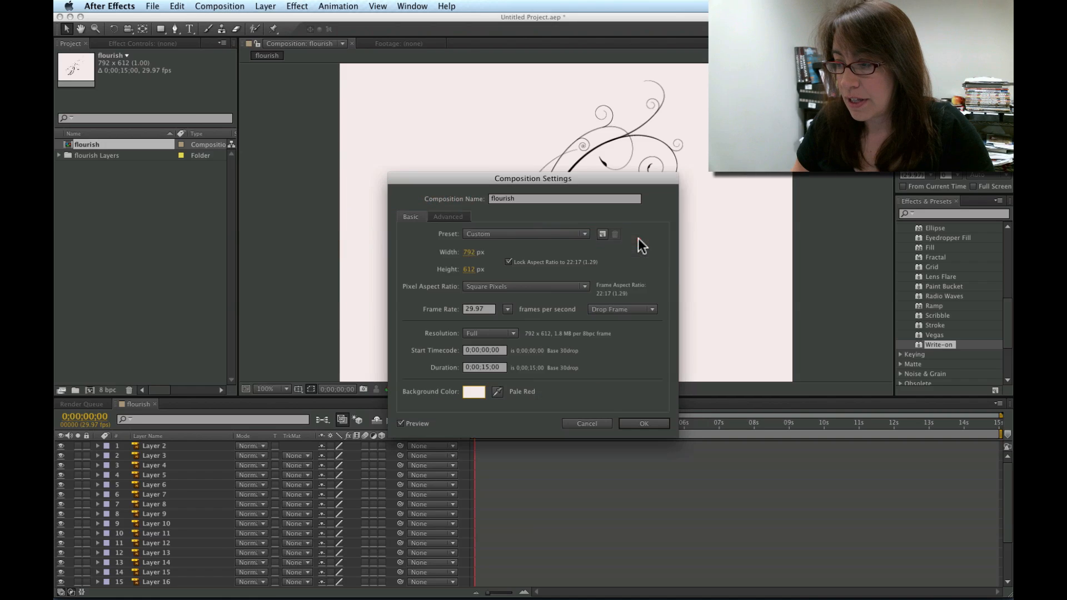
left_click_drag(630, 181, 295, 106)
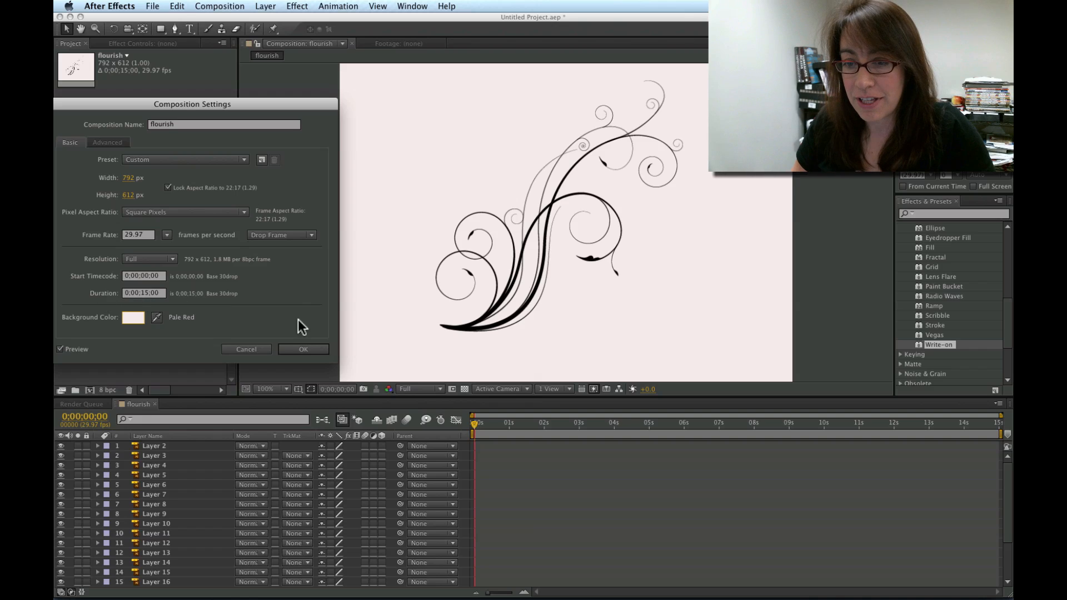
left_click(302, 349)
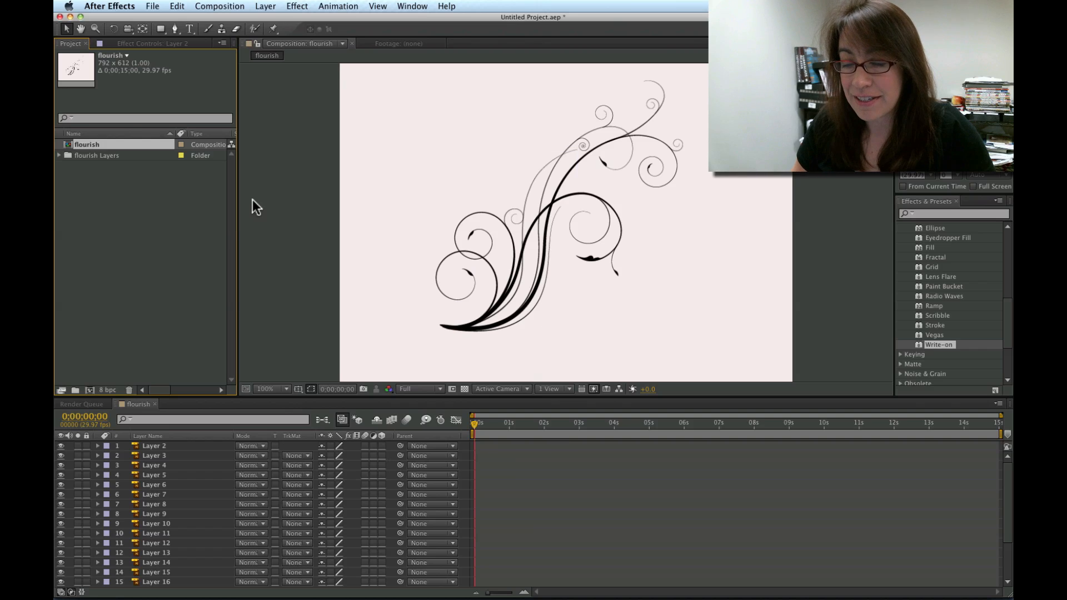
Check the still footage duration setting in the import preferences.
left_click(85, 5)
mouse_move(136, 37)
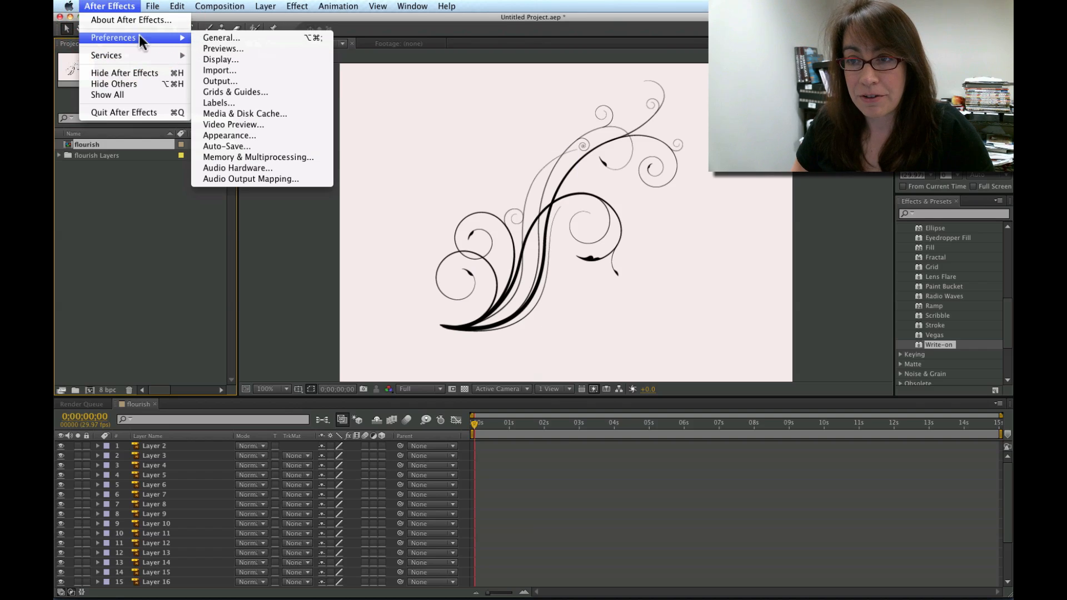
left_click(236, 70)
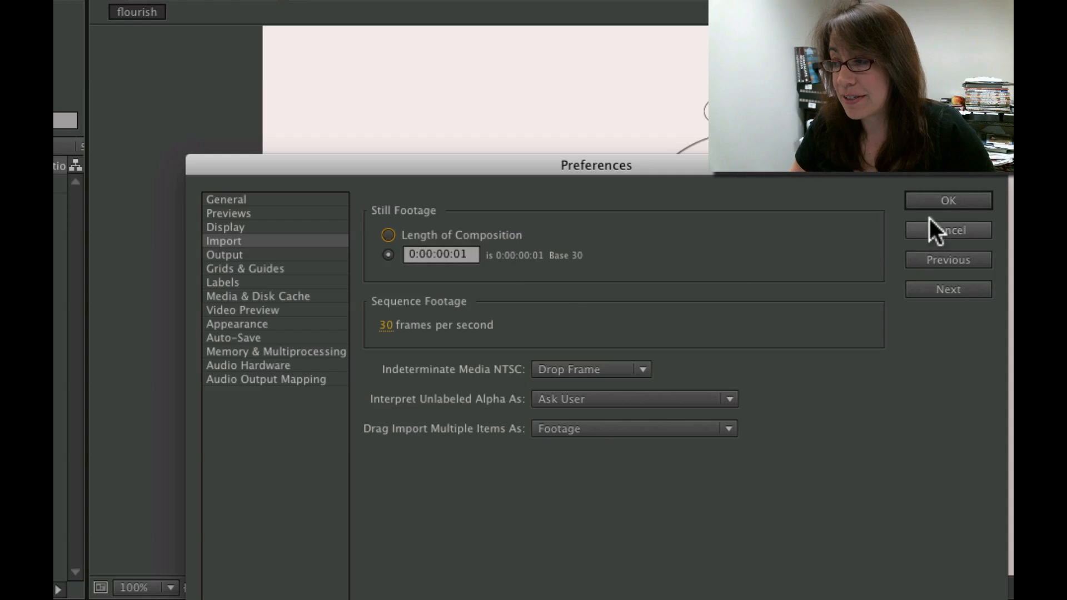
left_click(935, 202)
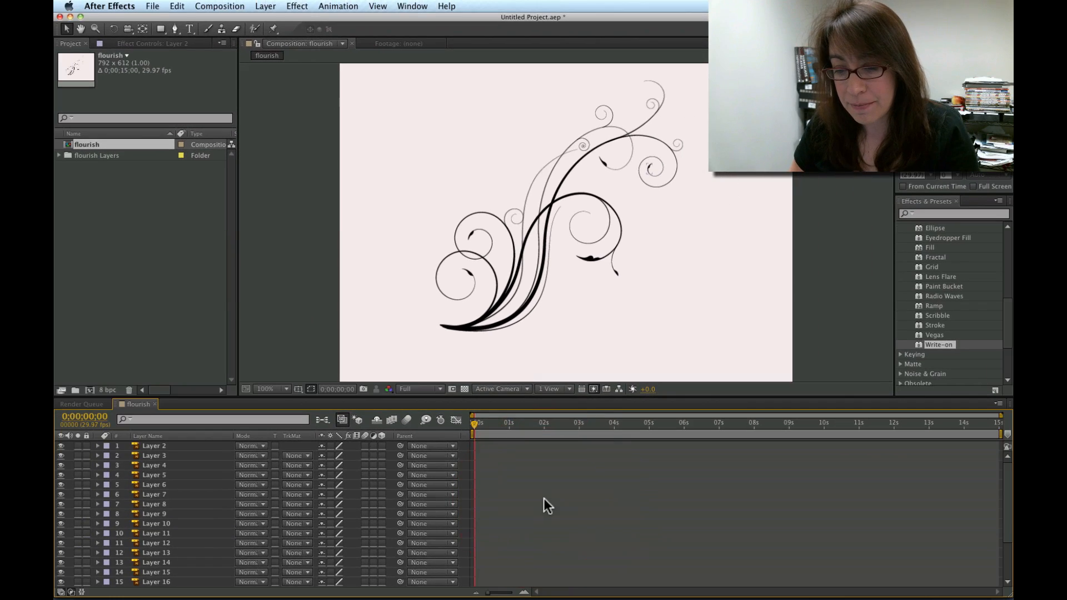
Extend all flourish layers together to the end of the 15-second composition, then deselect them.
key("super+a")
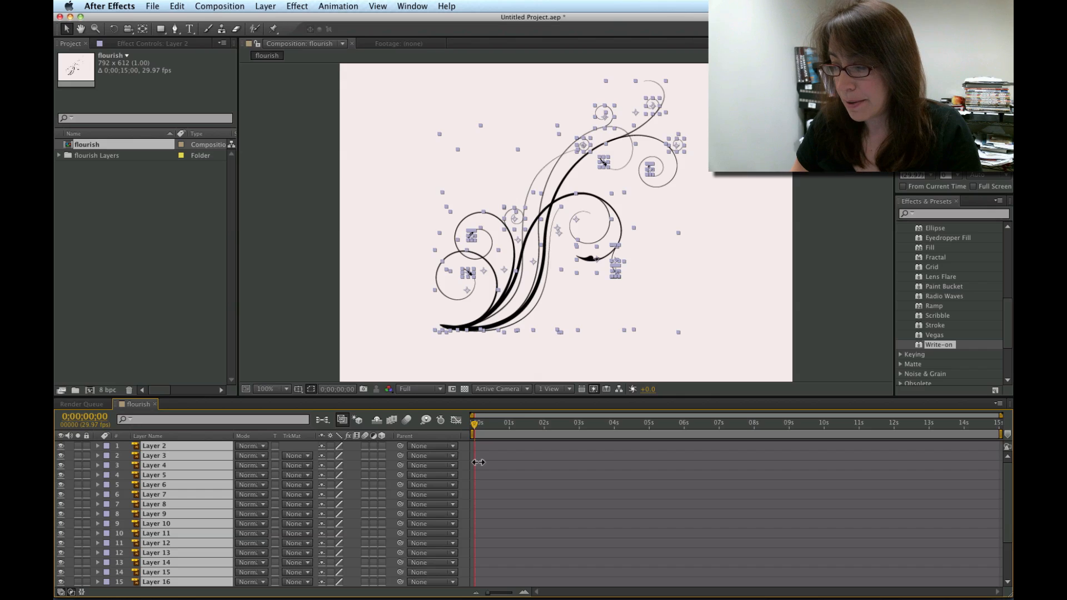
left_click_drag(478, 462, 1003, 474)
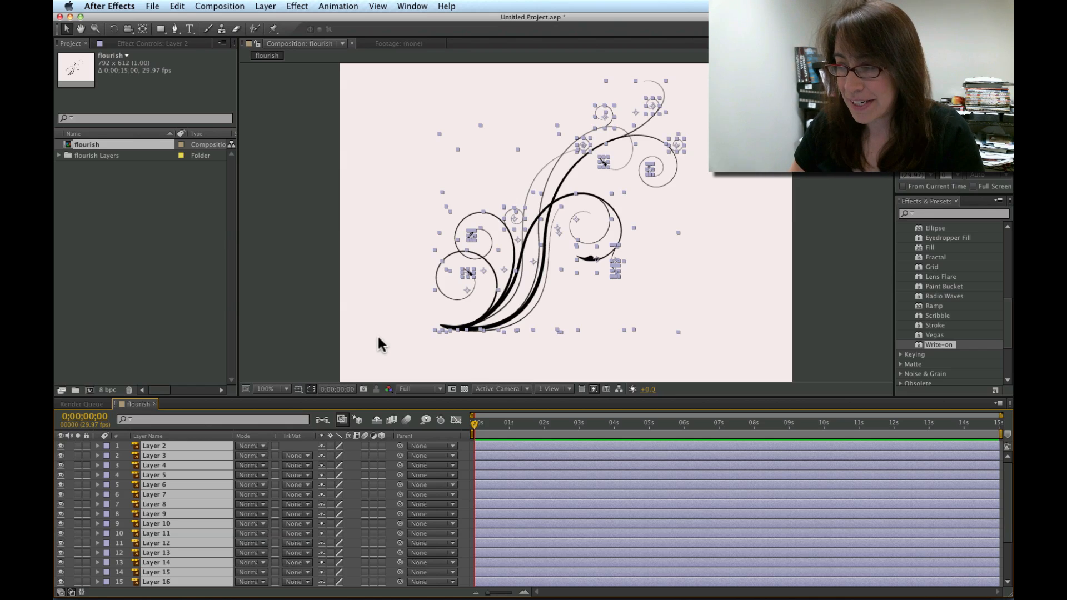
left_click(303, 335)
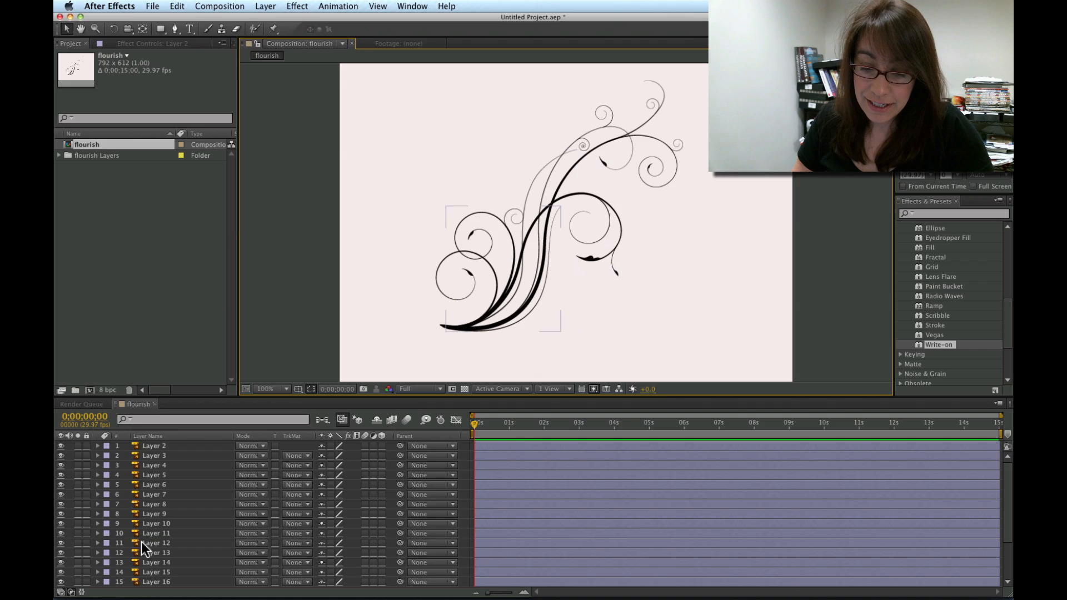
Examine which part of the flourish Layer 2, Layer 3, Layer 4 and Layer 5 each contain.
left_click(145, 445)
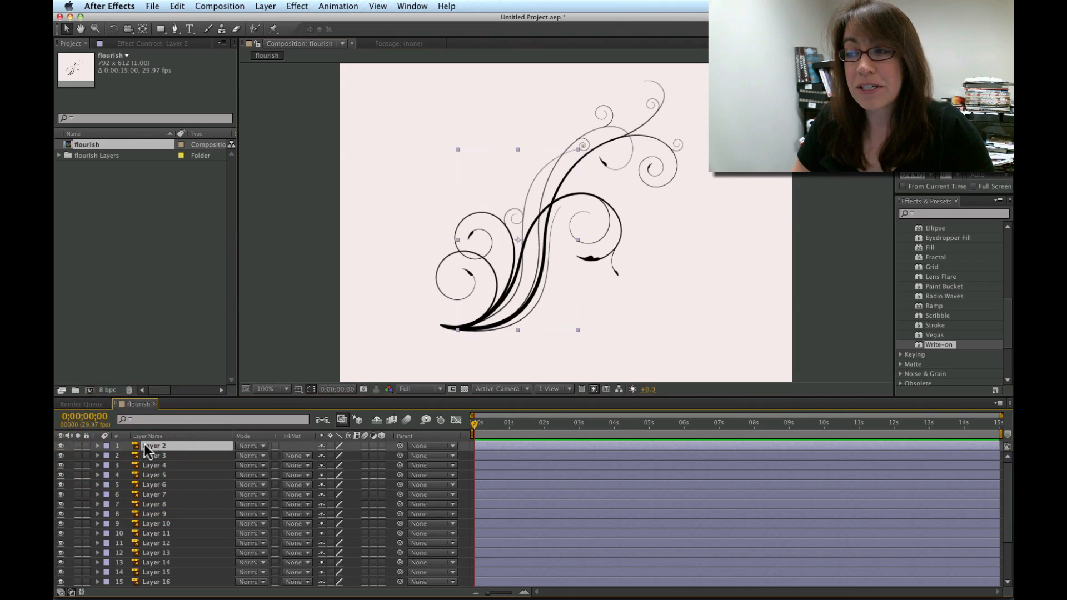
left_click(152, 452)
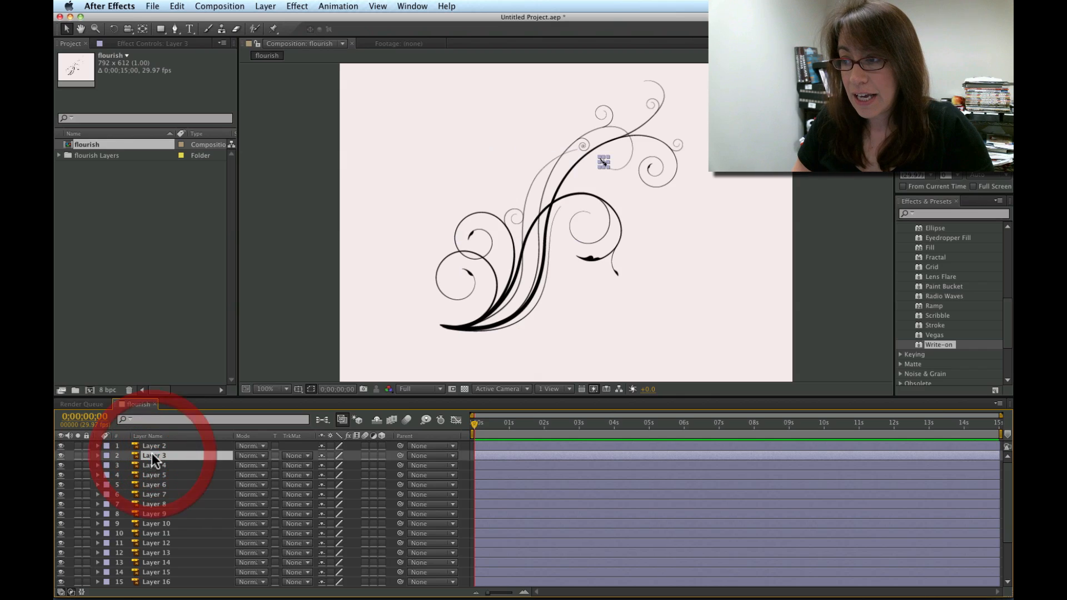
left_click(153, 464)
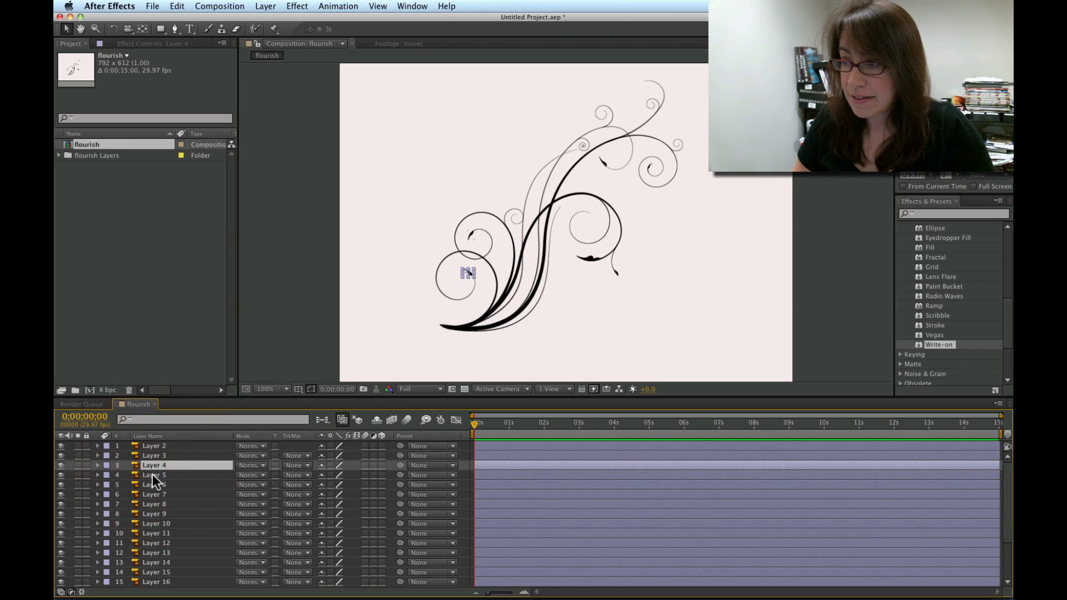
left_click(152, 474)
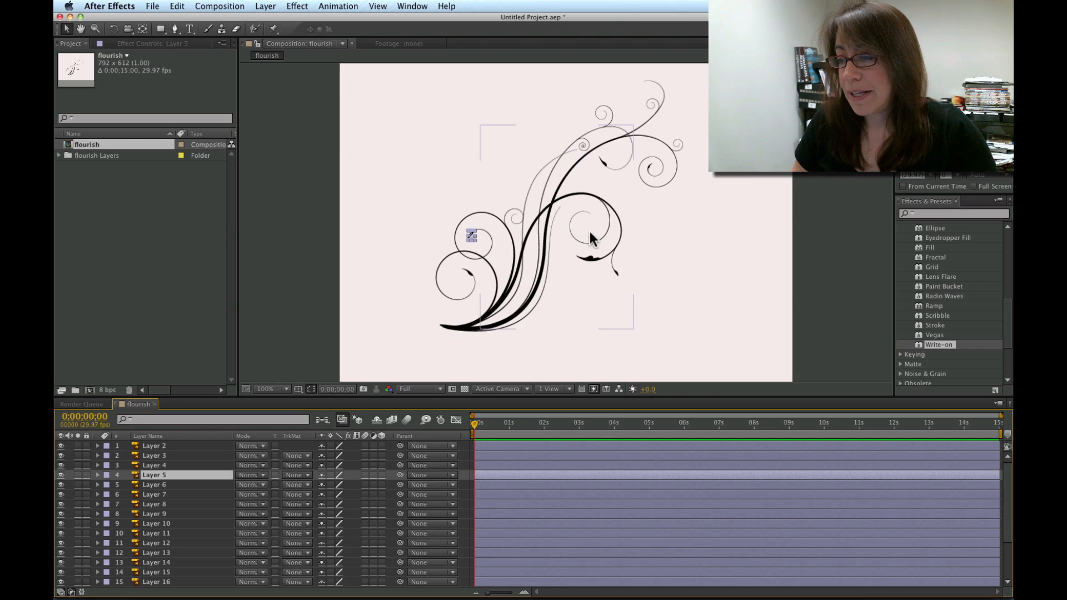
left_click(364, 336)
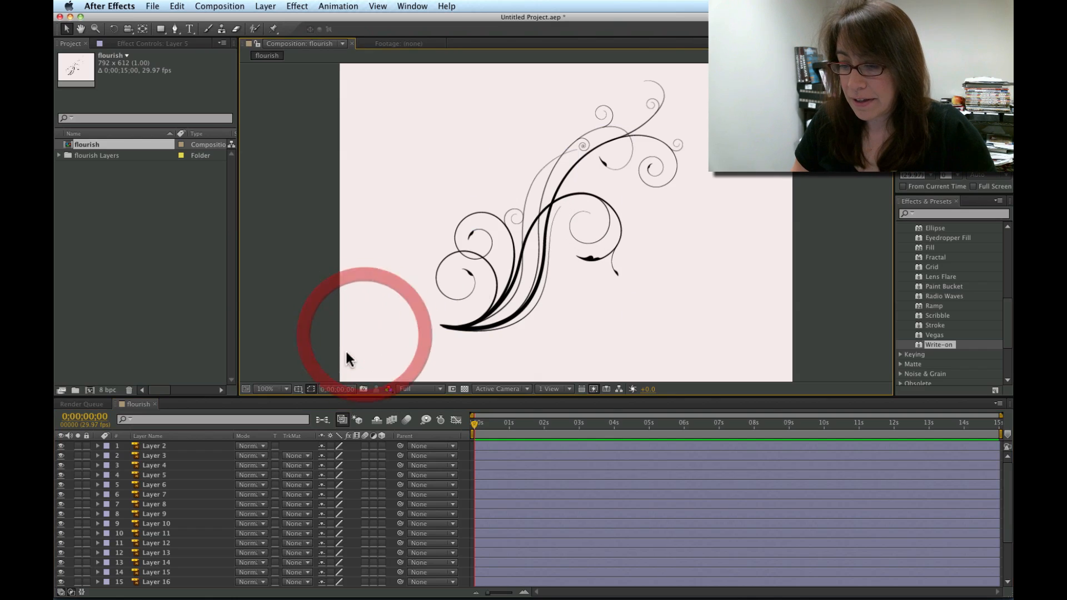
Magnify the composition view to 200% and examine which layers hold the stems and the leaf at the curl's end.
left_click(284, 389)
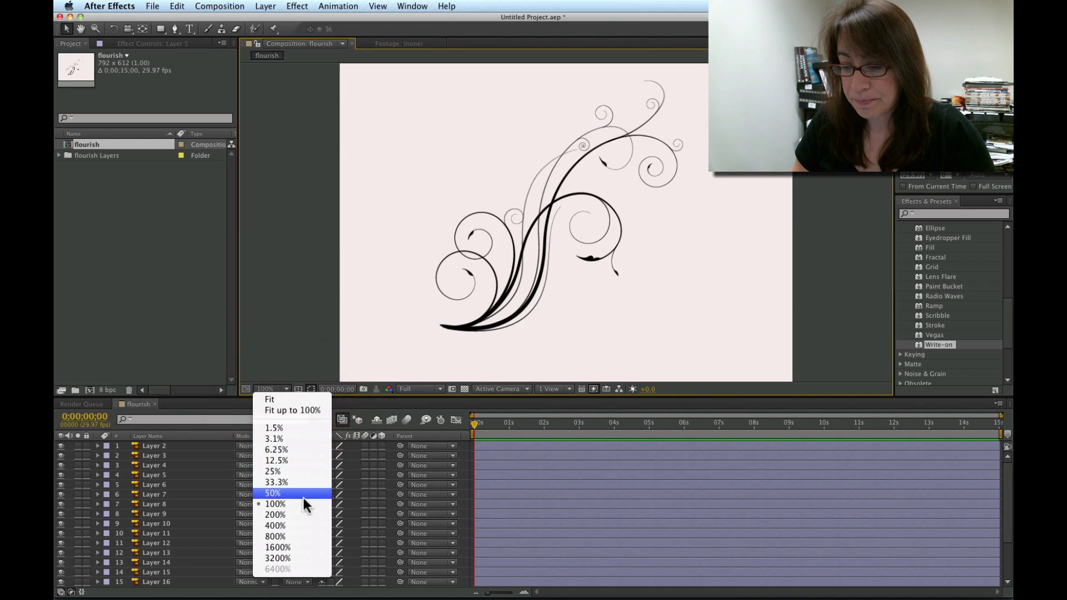
left_click(305, 514)
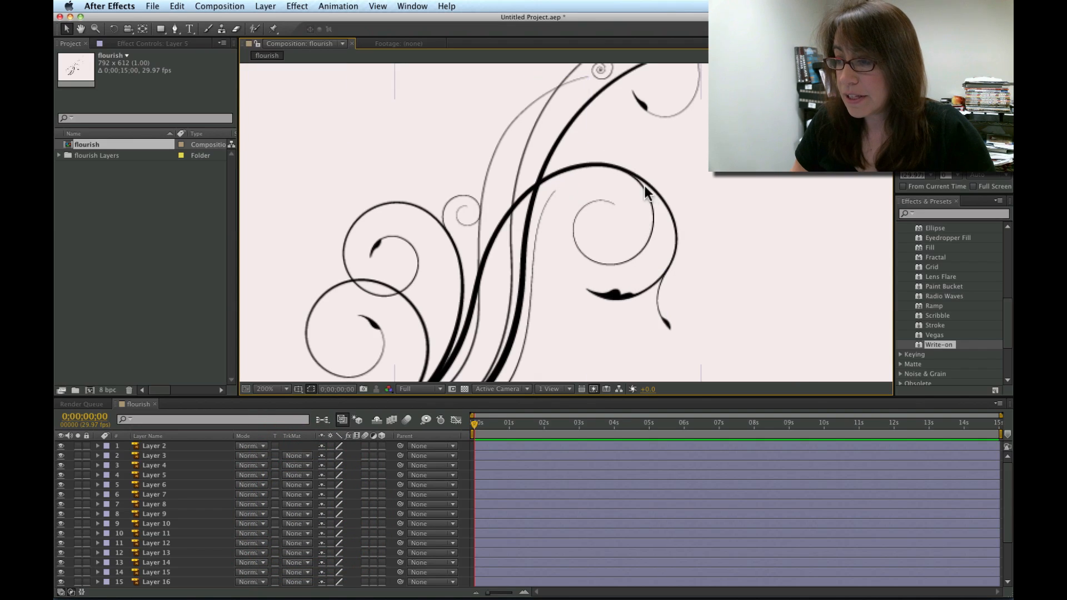
left_click(577, 253)
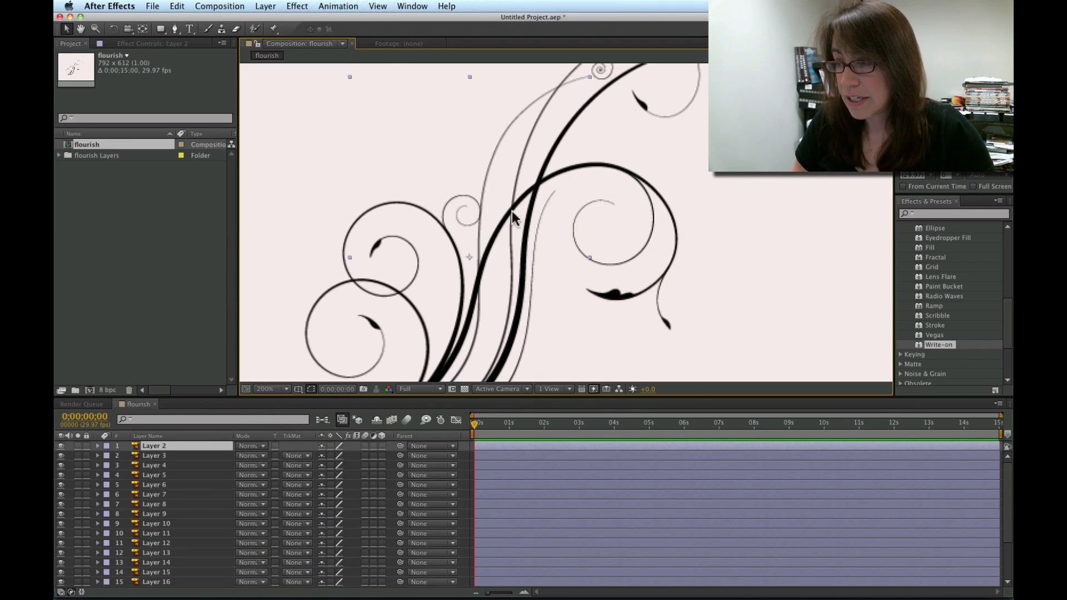
left_click(608, 297)
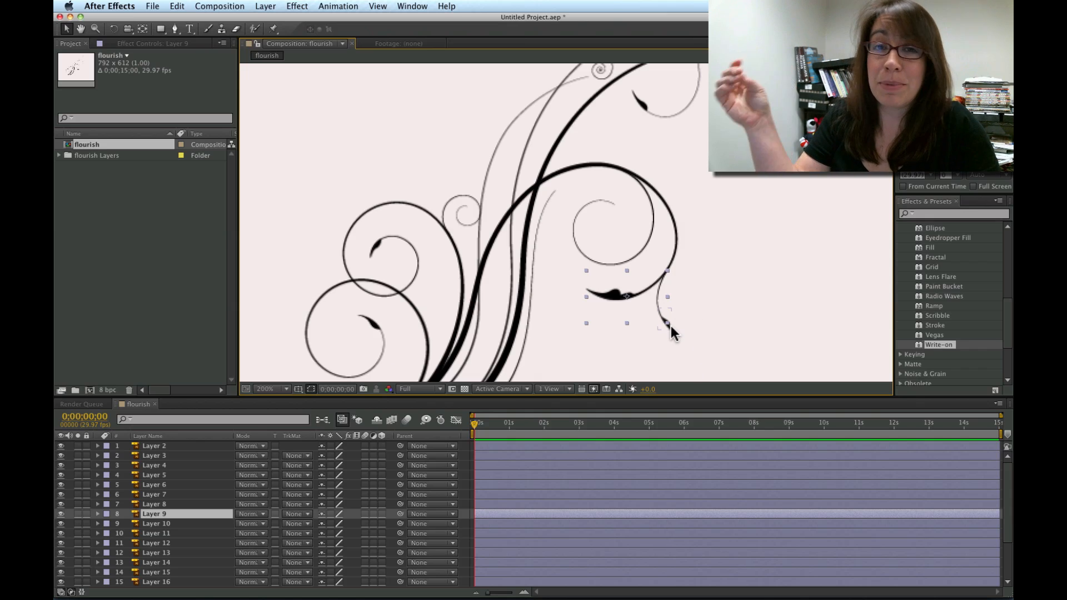
left_click(730, 301)
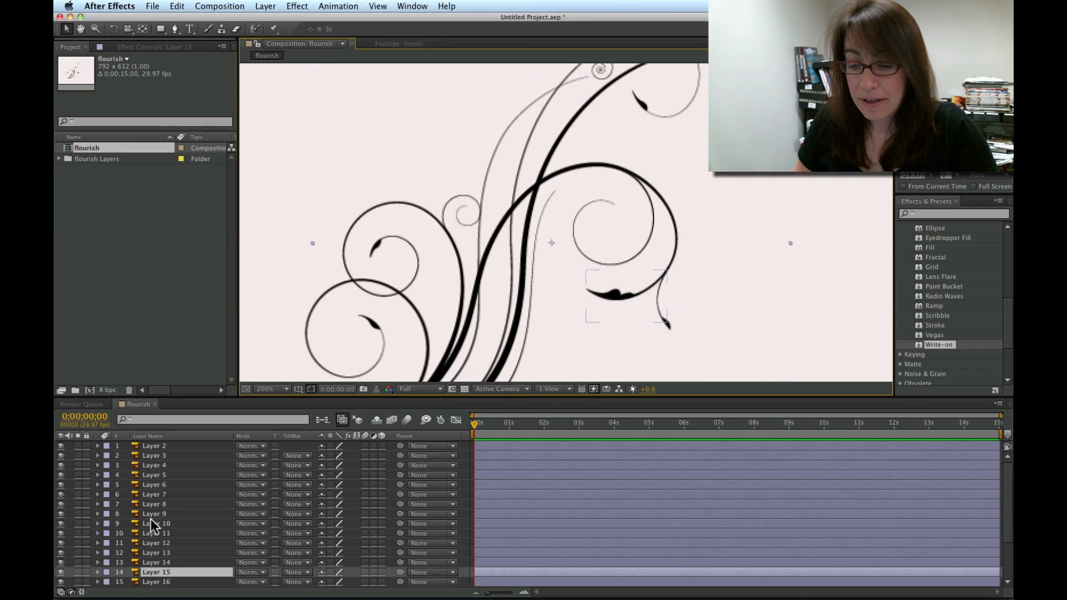
Toggle the visibility of Layer 15 and Layer 3 off and on to examine what each adds to the flourish.
left_click(61, 572)
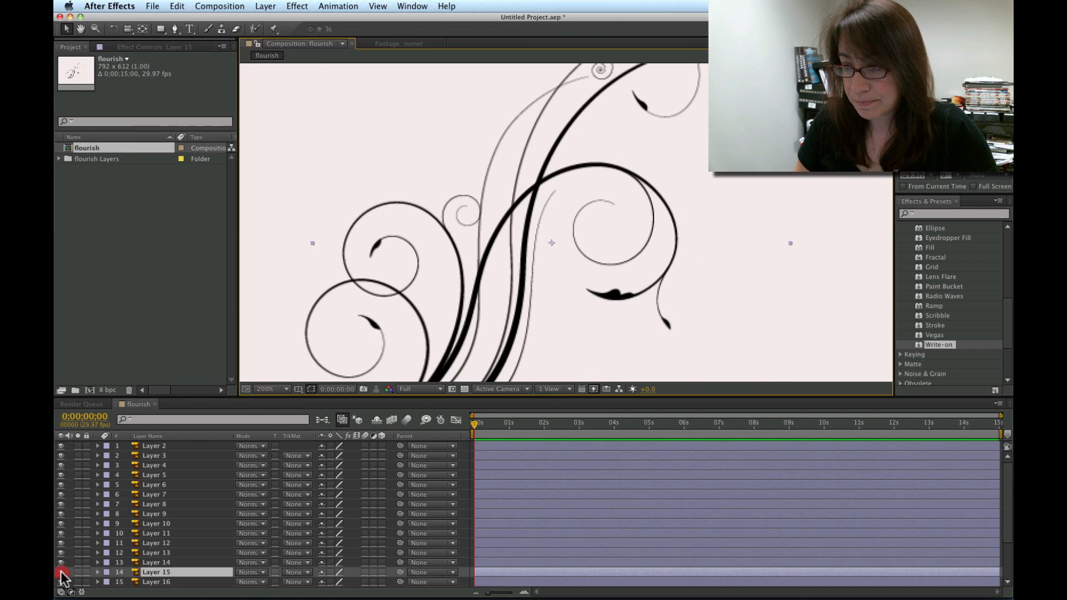
left_click(61, 572)
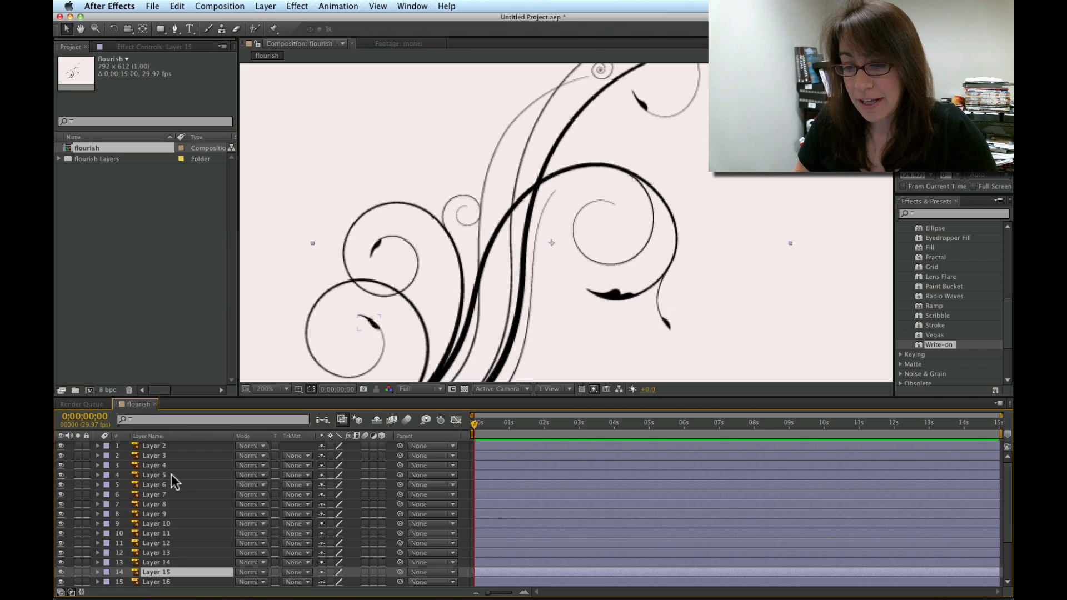
left_click(62, 456)
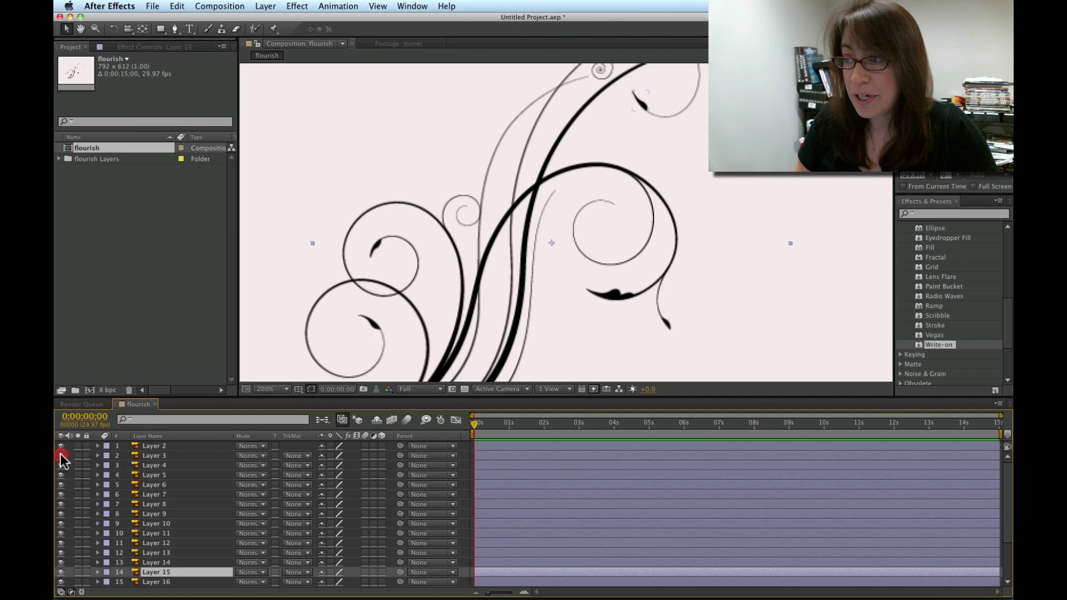
left_click(60, 455)
left_click(60, 455)
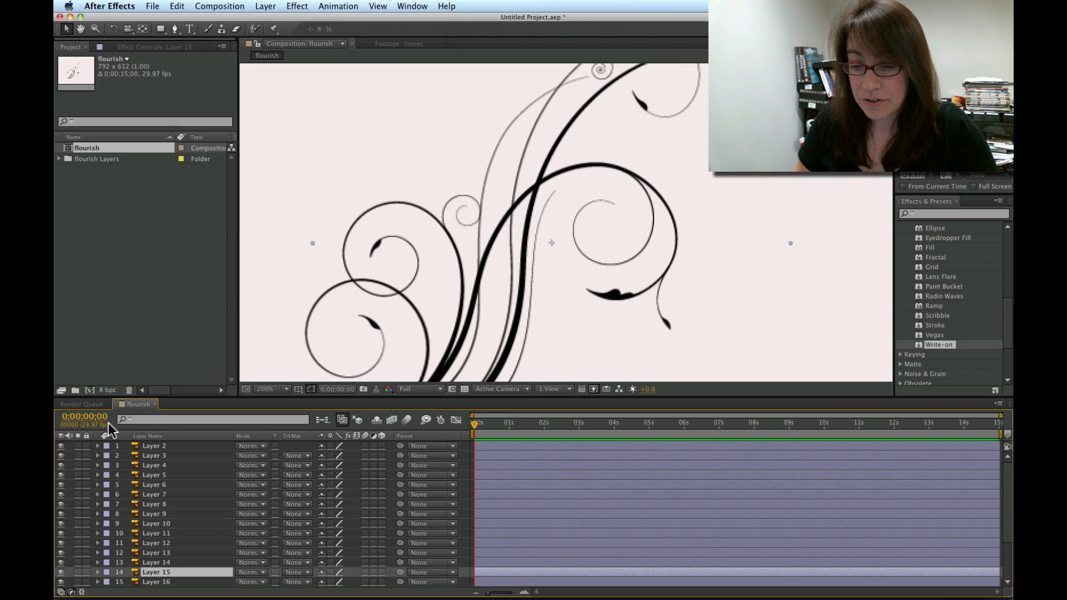
left_click(61, 456)
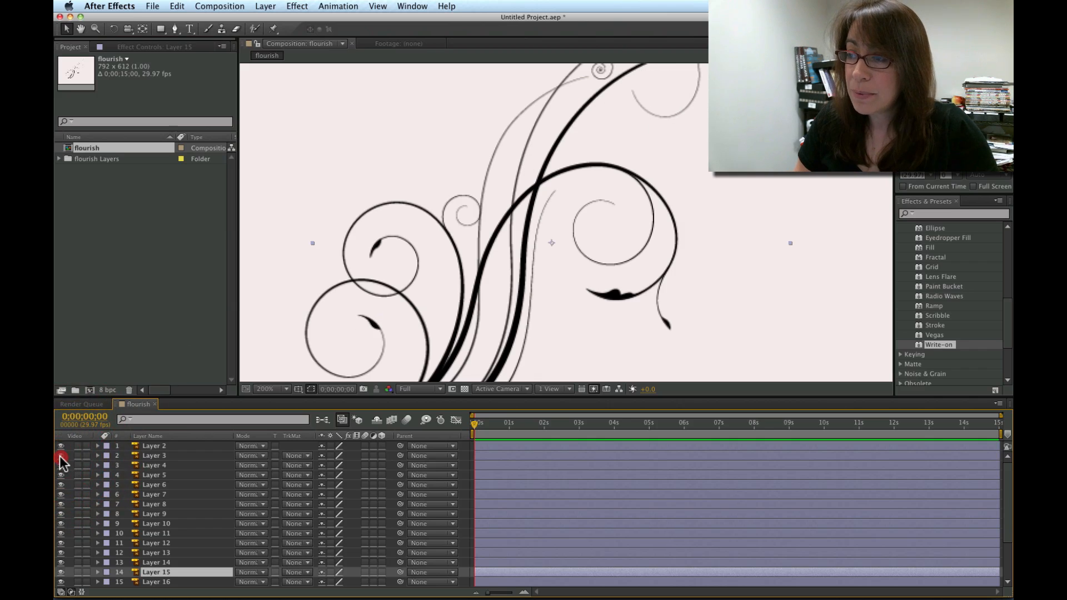
left_click(61, 455)
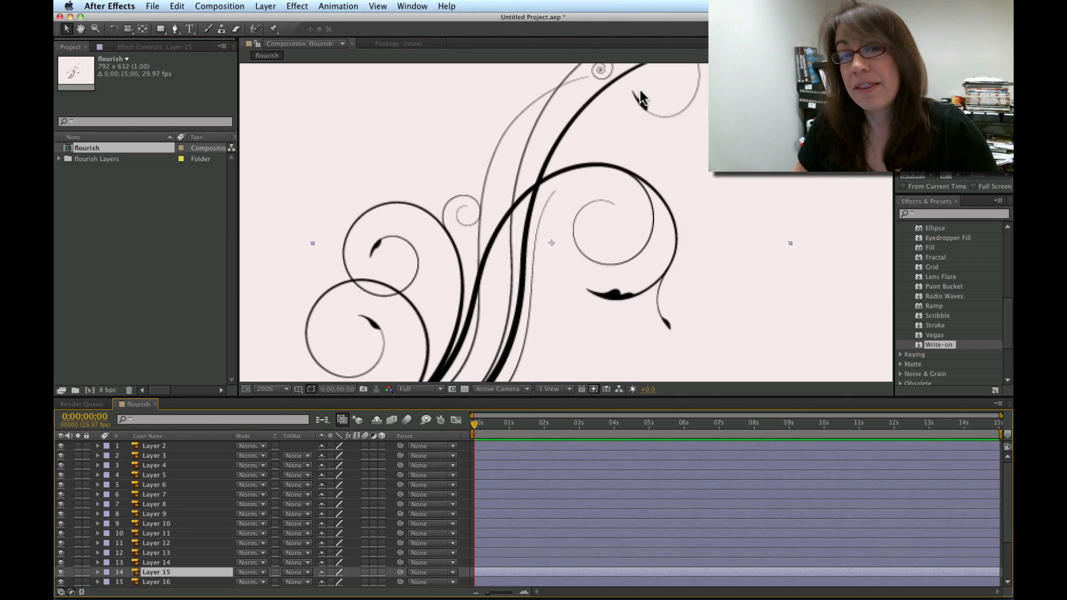
Fit the whole flourish composition in the view, up to 100% magnification, with Layer 2 selected.
left_click(155, 445)
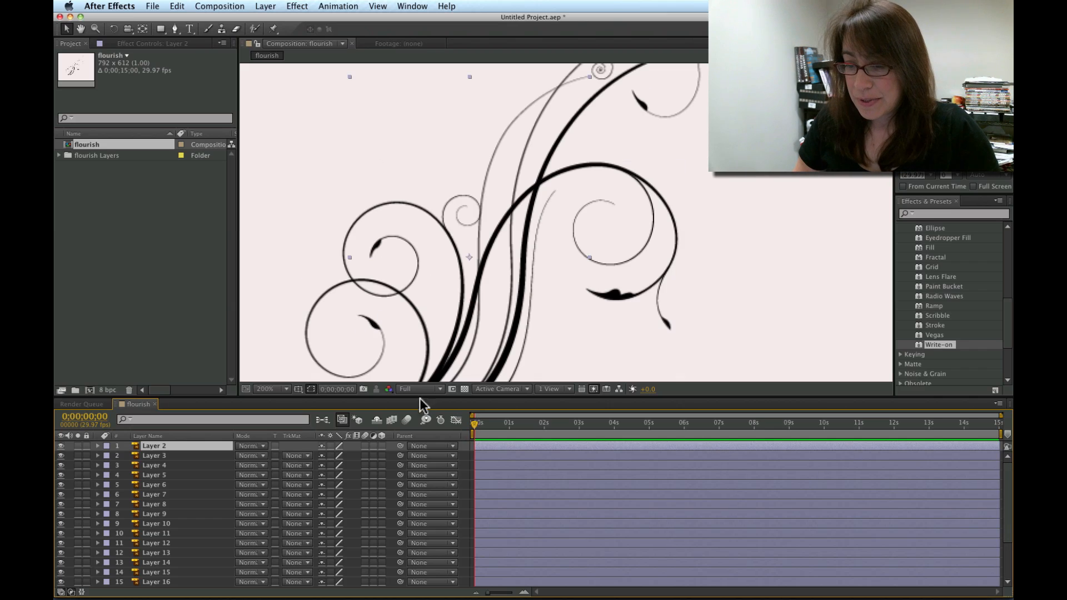
left_click(286, 389)
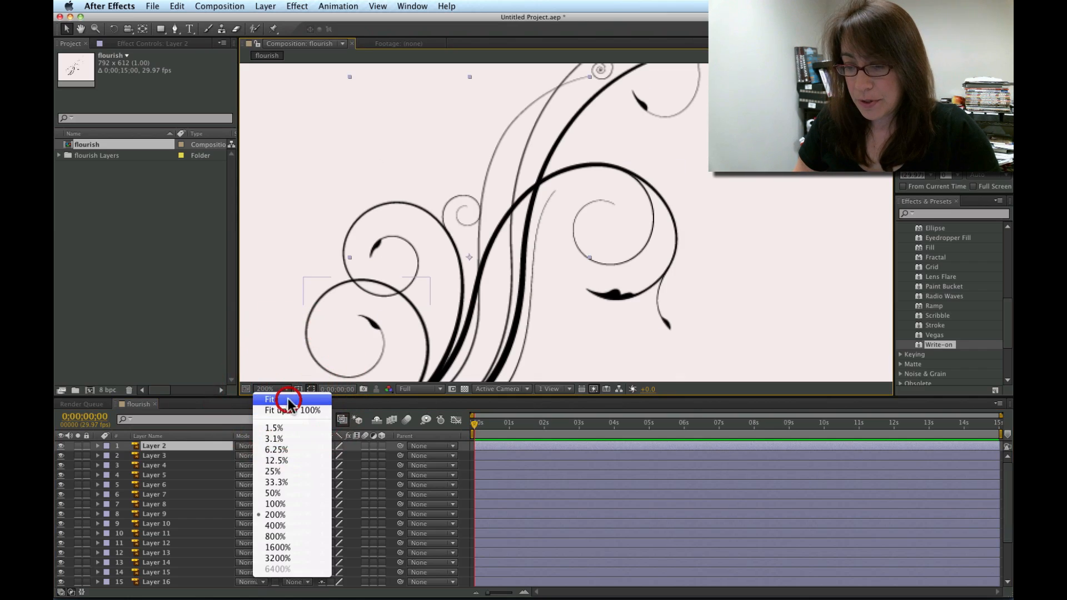
left_click(292, 410)
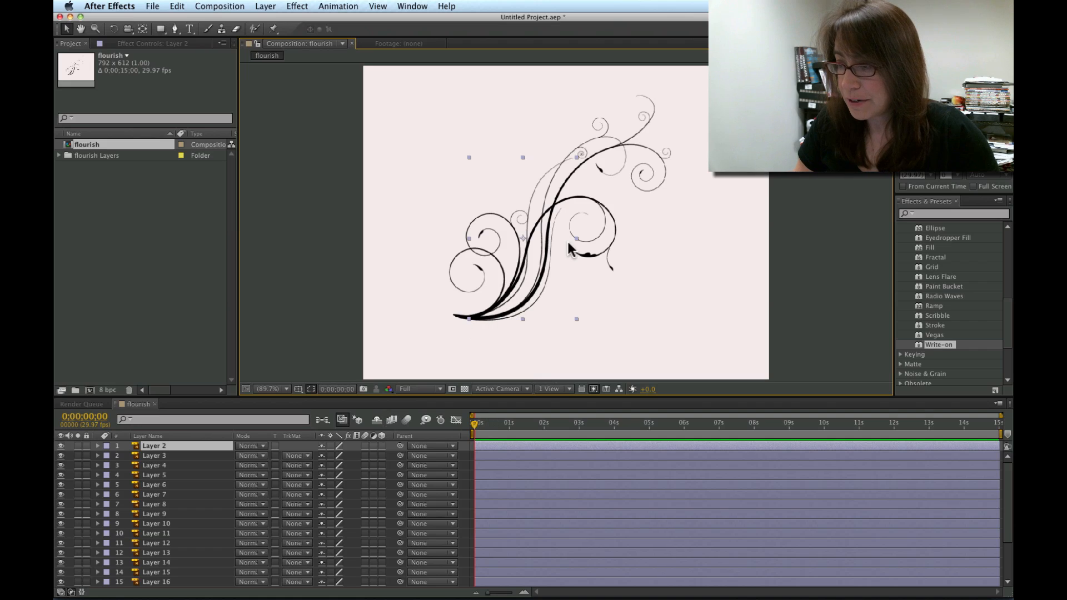
left_click(574, 172)
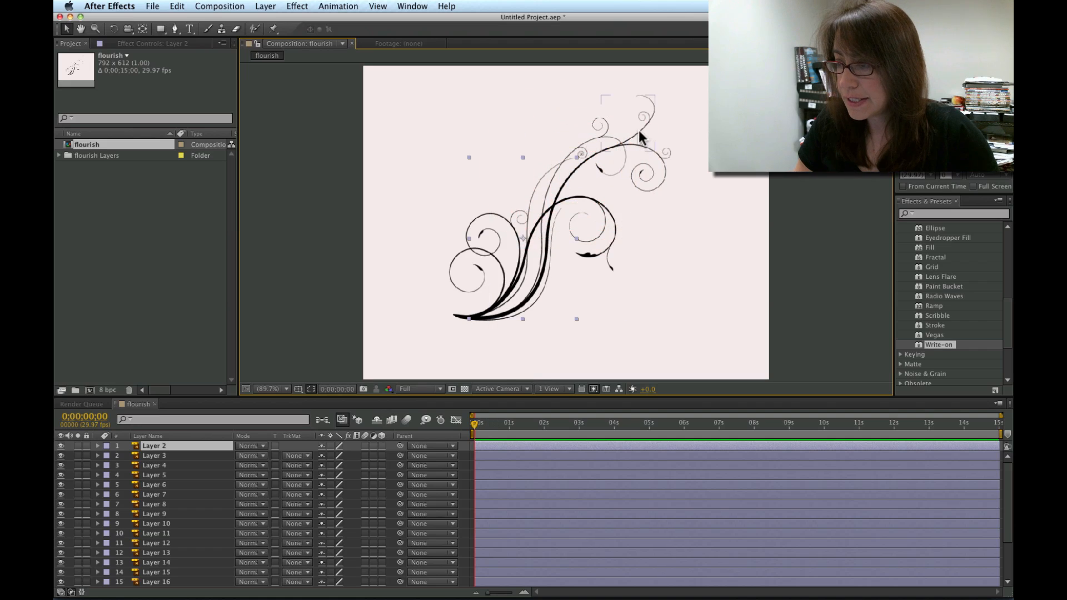
Toggle the visibility of Layer 15 off and on to examine the main stem it holds, and select that layer.
left_click(61, 571)
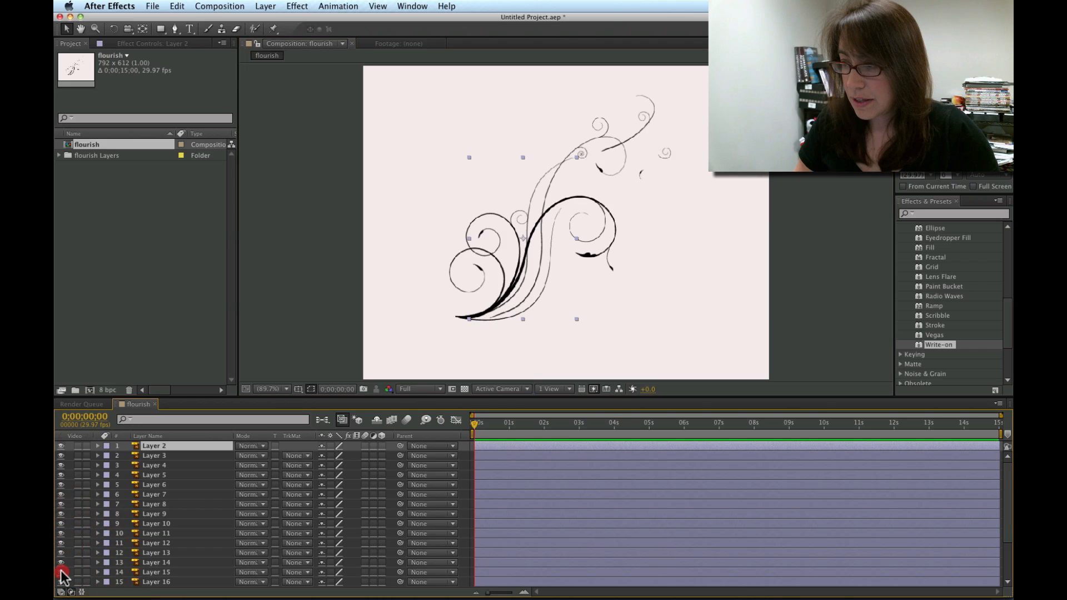
left_click(61, 572)
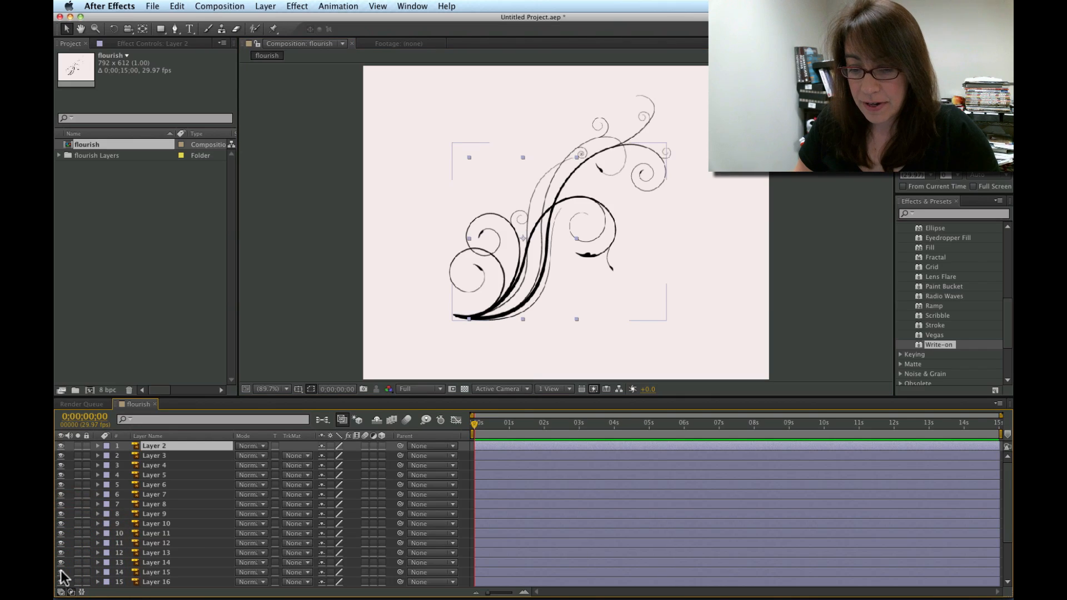
left_click(61, 572)
left_click(61, 572)
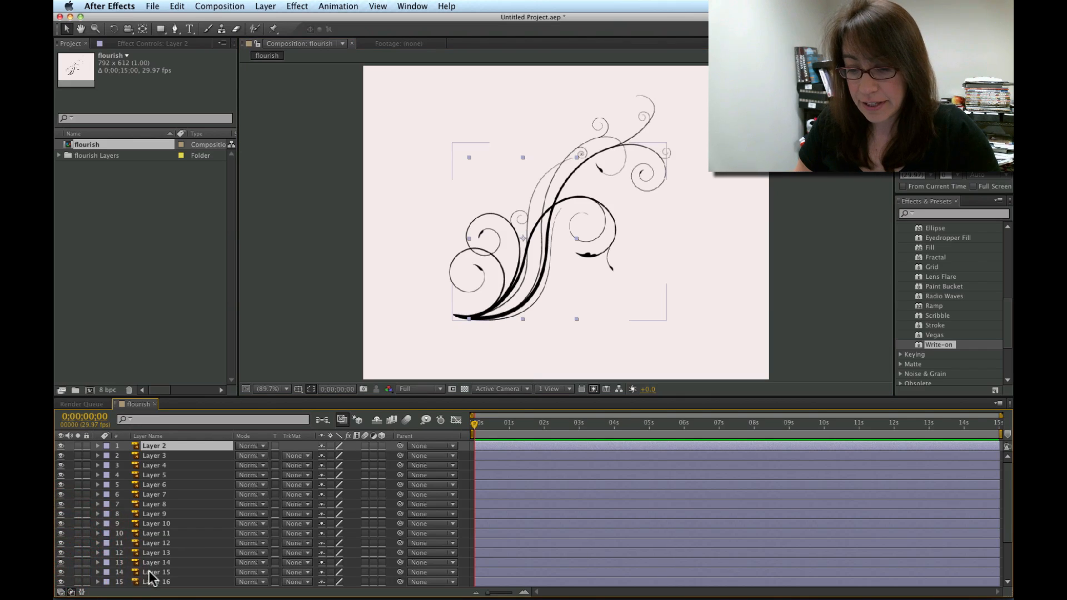
left_click(150, 572)
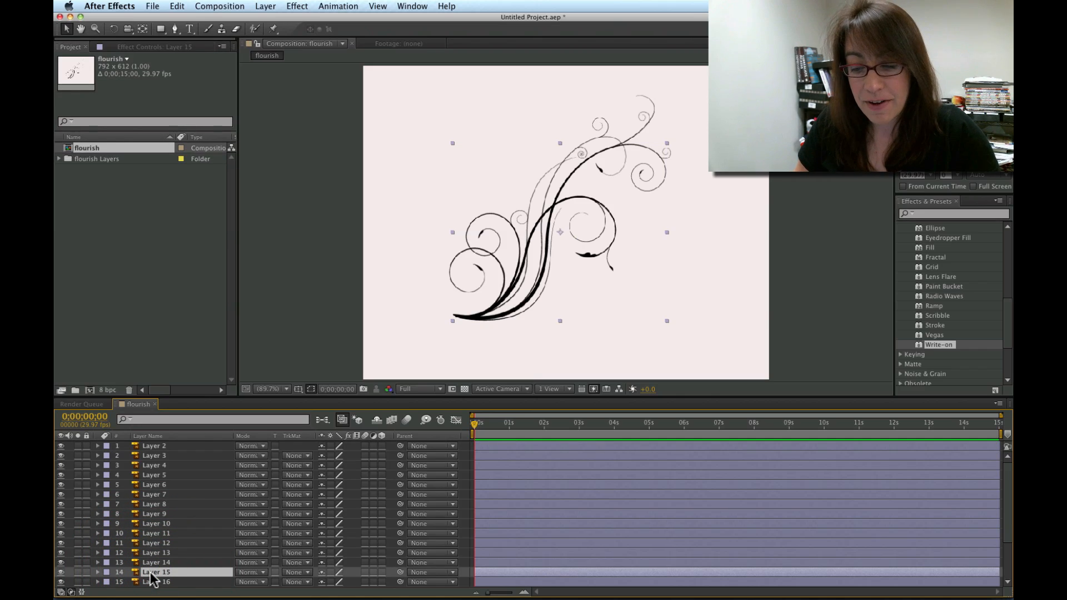
left_click(61, 572)
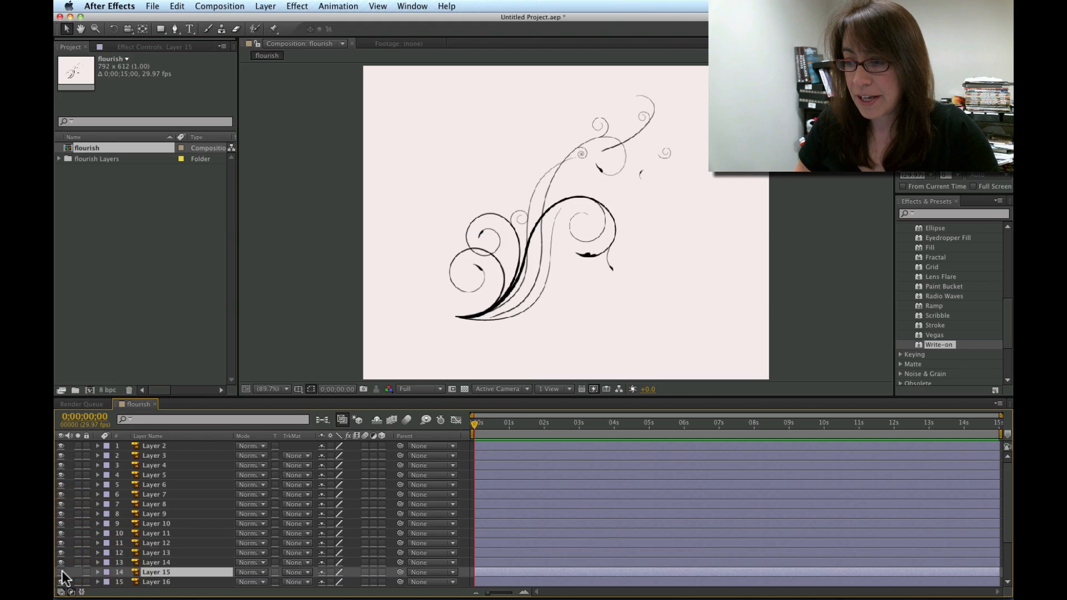
left_click(61, 571)
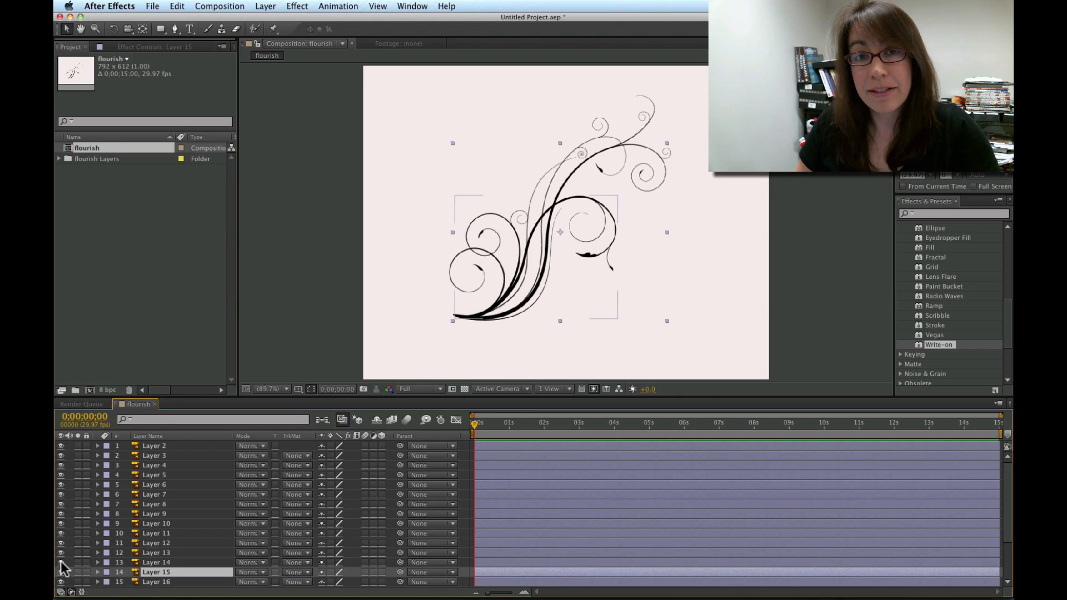
Hide every flourish layer except Layer 15 and keep Layer 15 selected.
left_click_drag(61, 563, 62, 436)
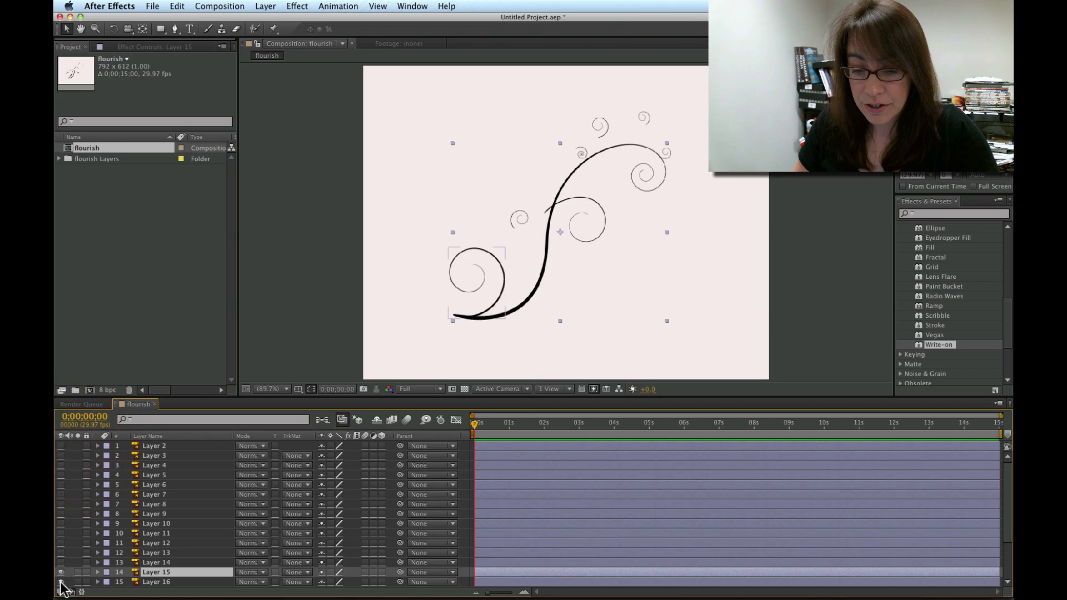
left_click_drag(60, 581, 60, 592)
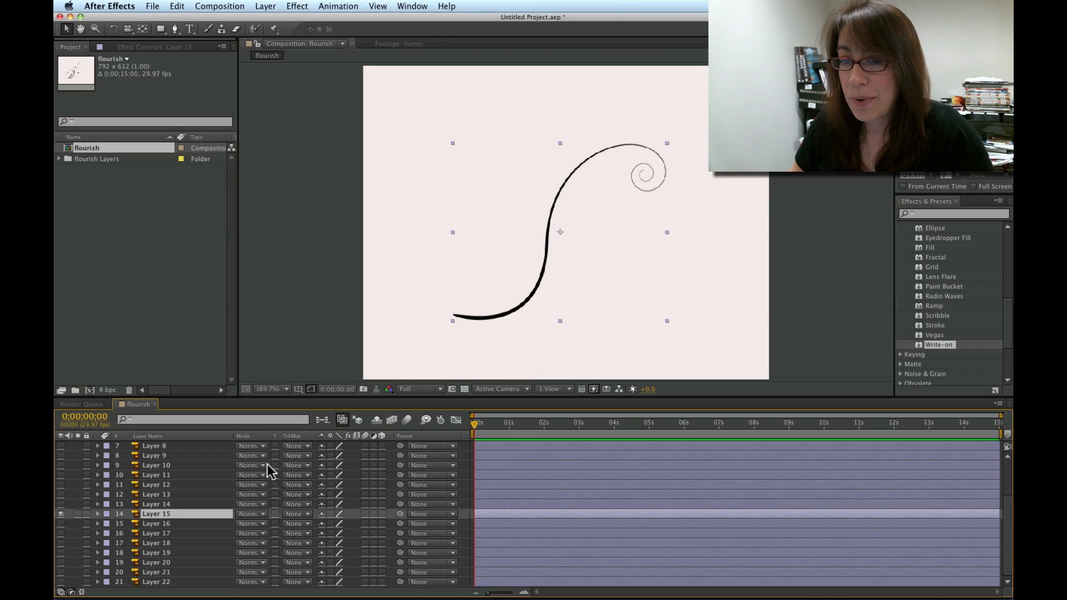
left_click(489, 512)
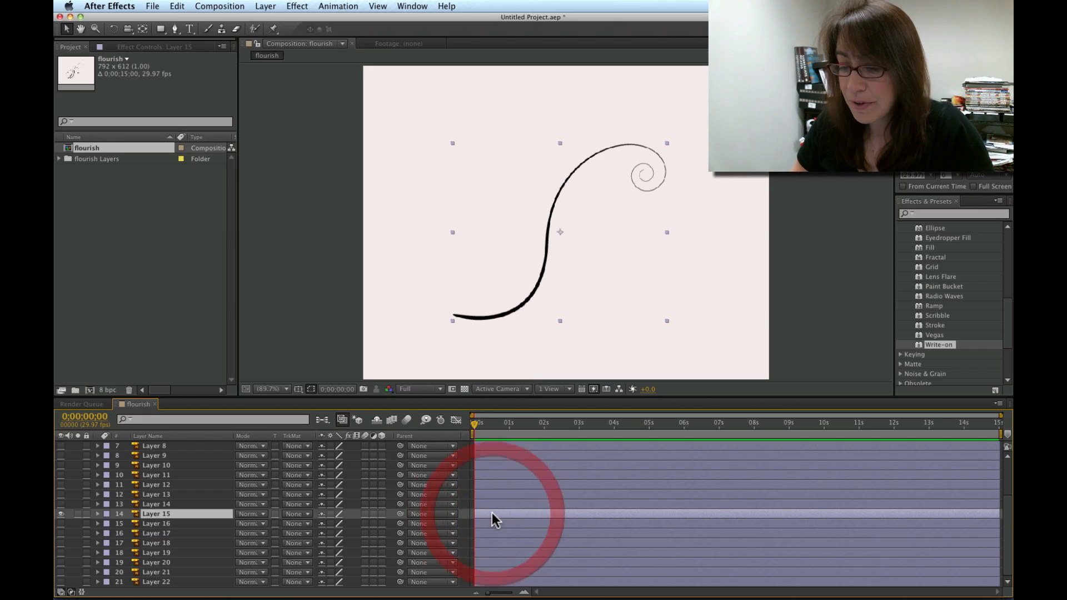
Locate the Write-on effect in the Generate category, then collapse that category.
left_click(1008, 261)
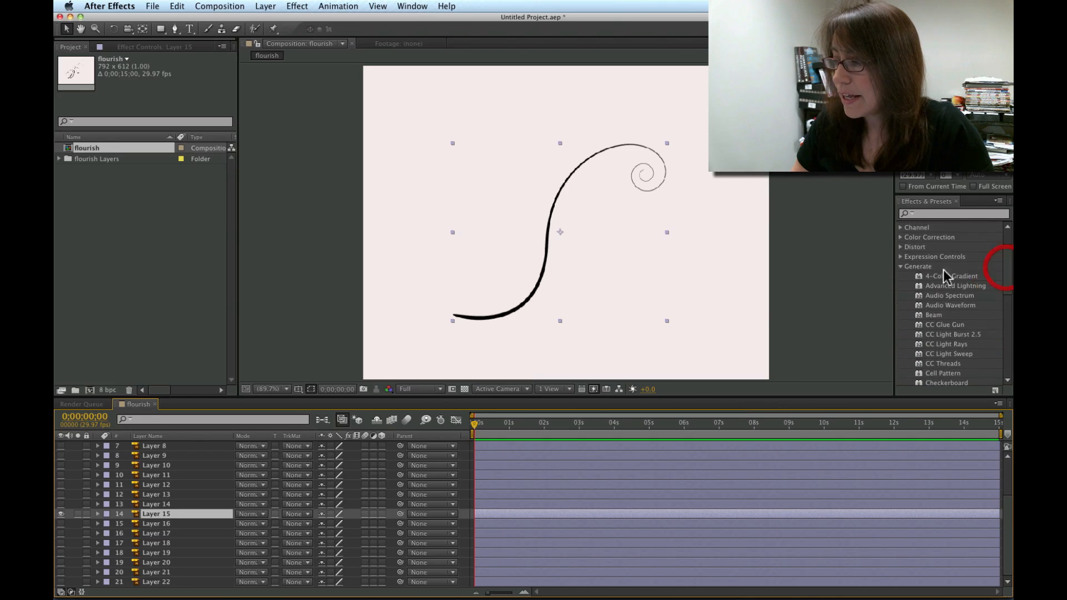
left_click(915, 267)
left_click(1007, 305)
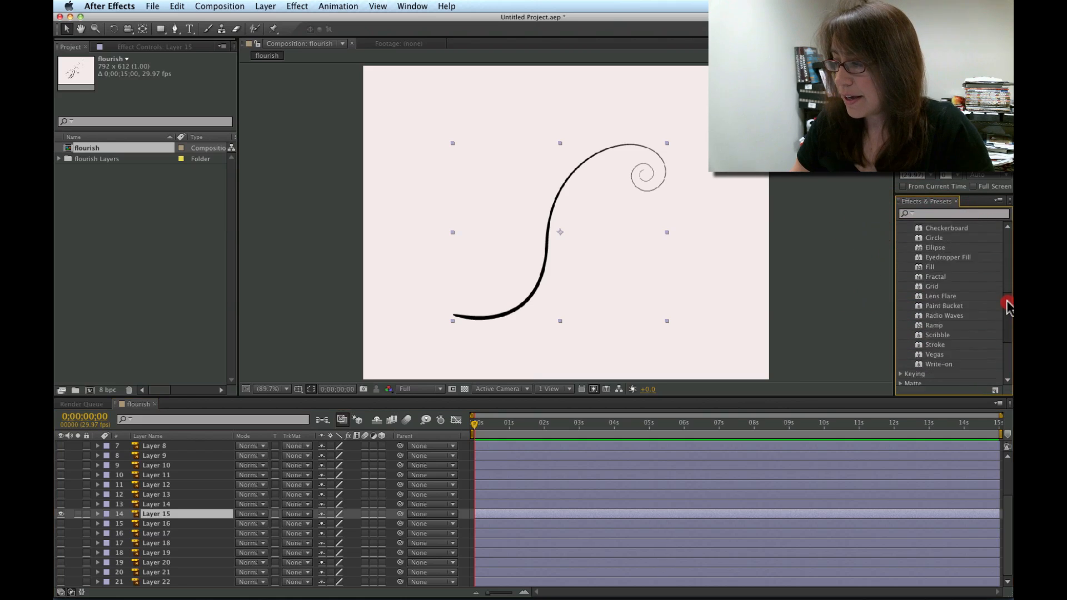
left_click_drag(1008, 306, 976, 311)
left_click(938, 329)
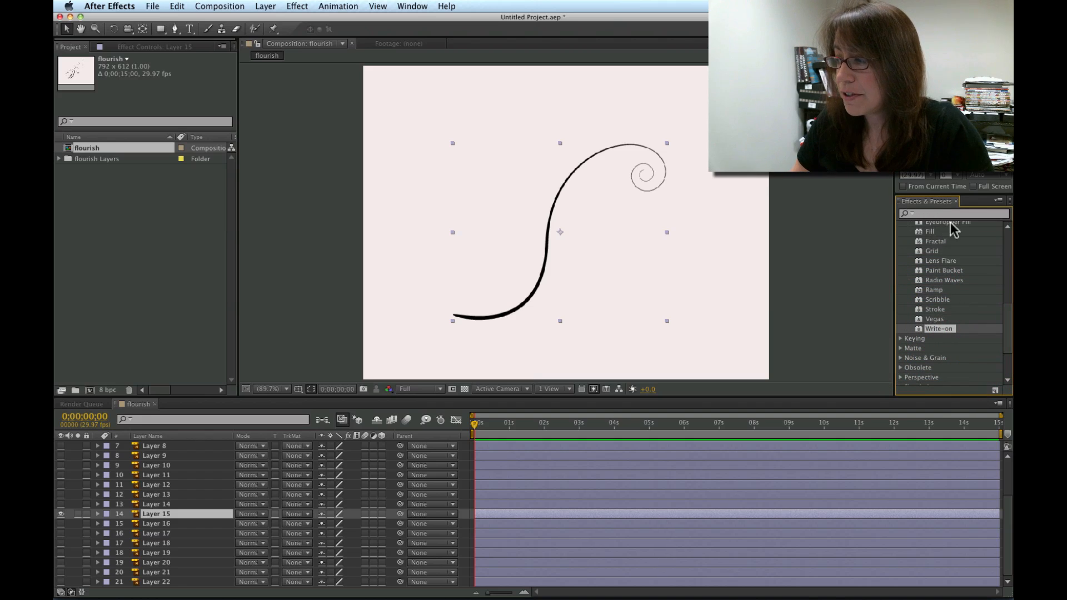
left_click(1009, 256)
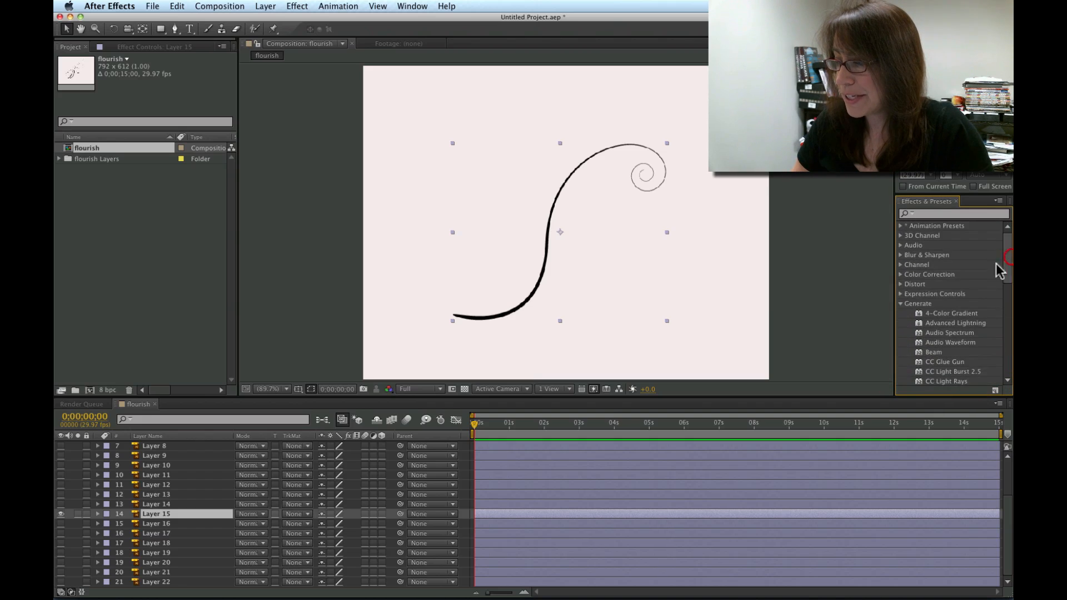
left_click(899, 303)
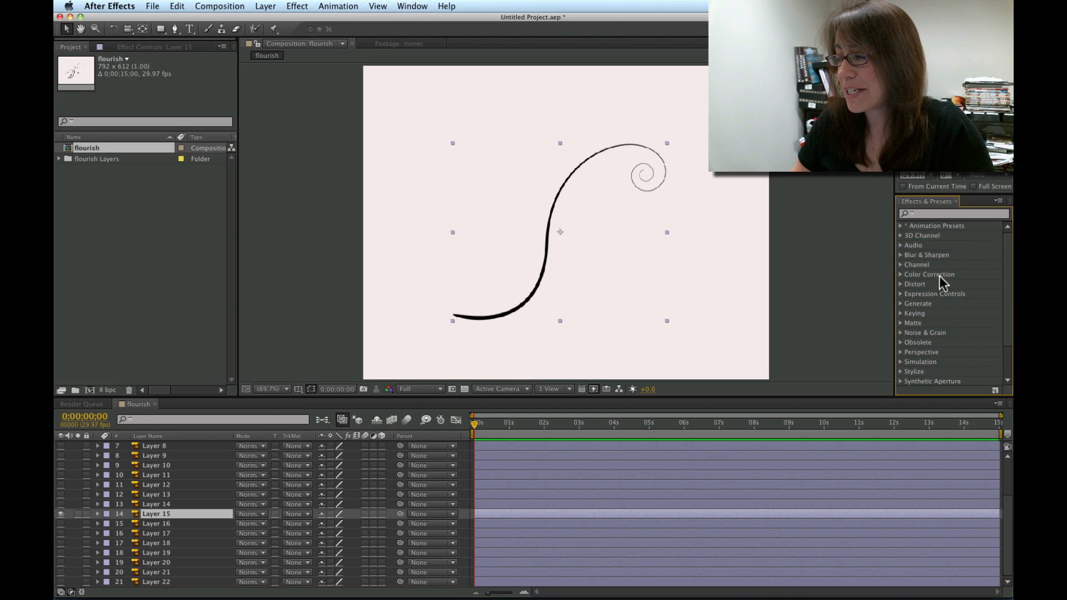
Search the effects for "write" and apply the Write-on effect to Layer 15.
left_click(926, 213)
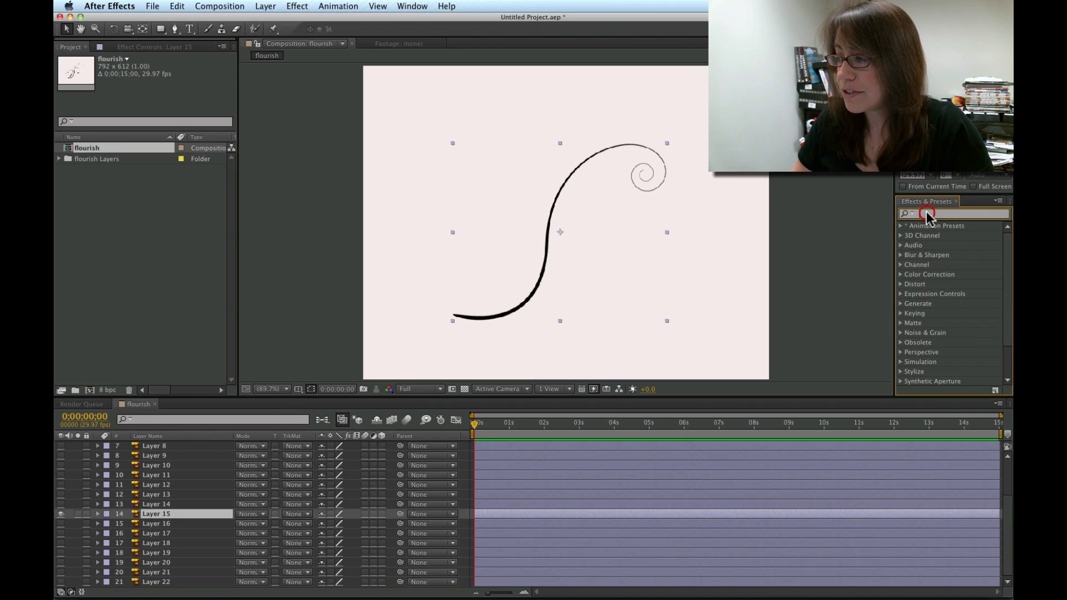
type("write")
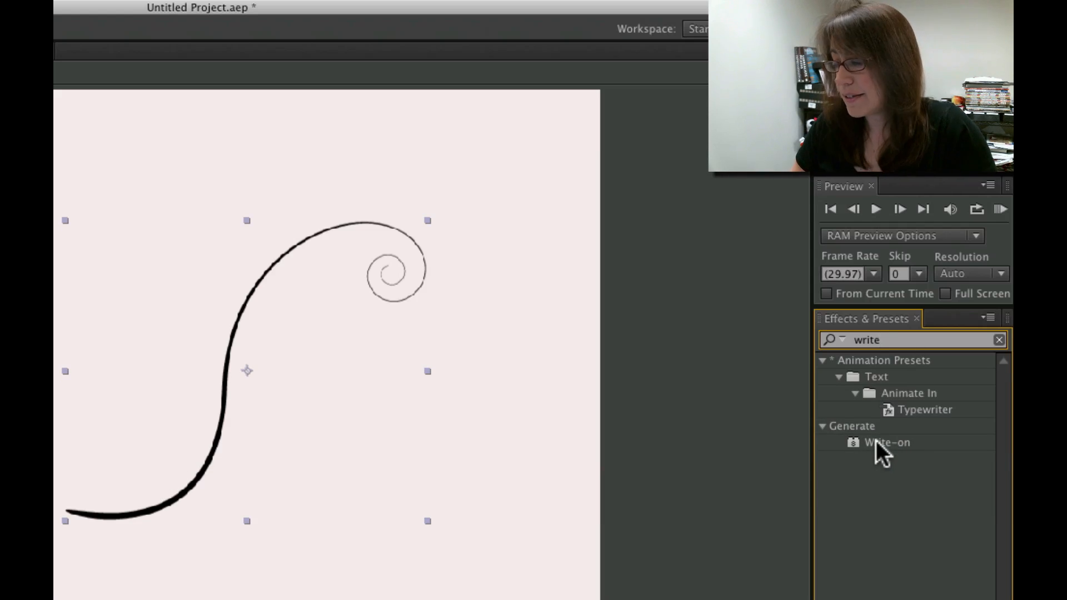
left_click_drag(876, 439, 239, 389)
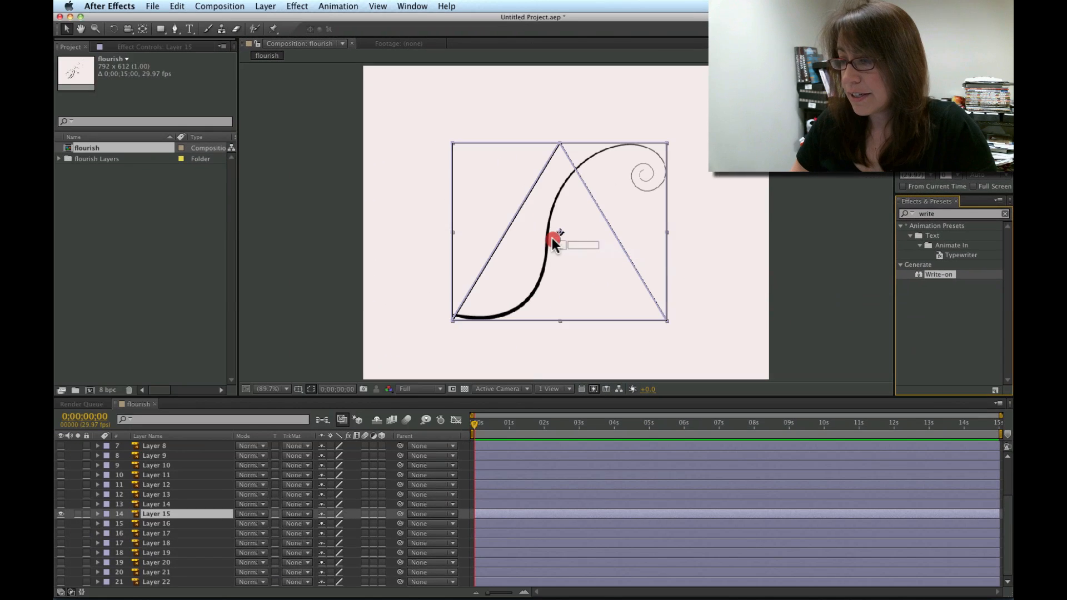
left_click_drag(553, 243, 549, 242)
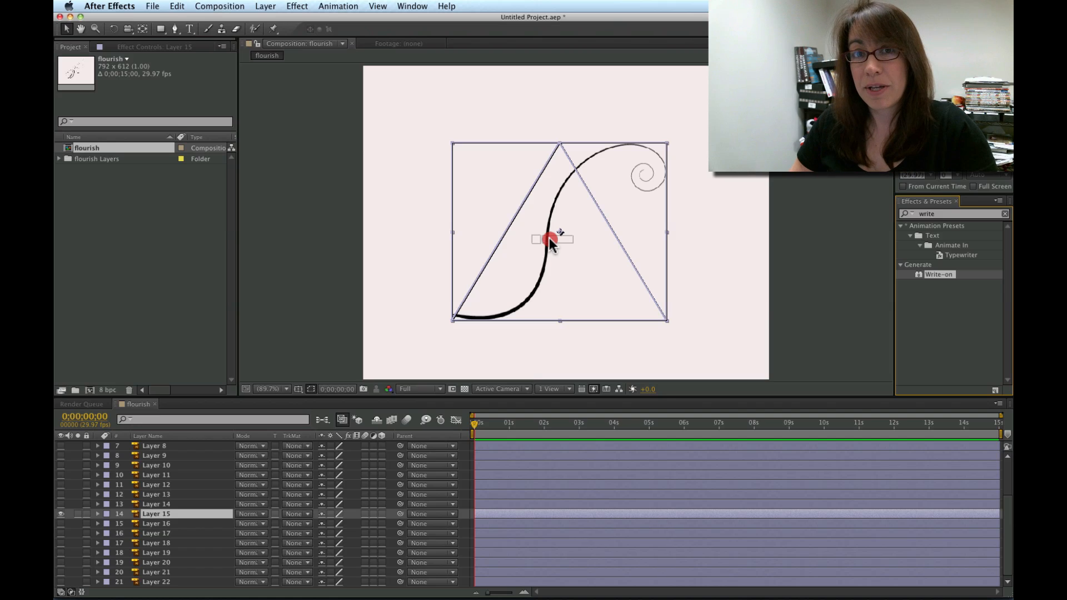
left_click_drag(550, 240, 533, 516)
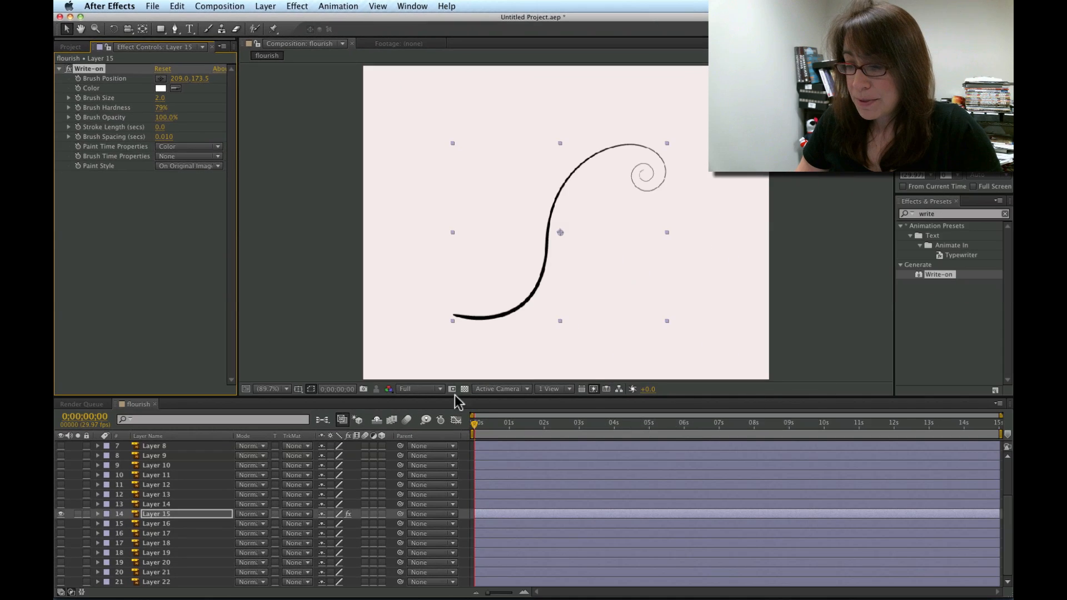
Turn on keyframing for Brush Position at 0;00;00;00 and place the brush at the stem's base, 3.1, 333.1.
left_click(78, 80)
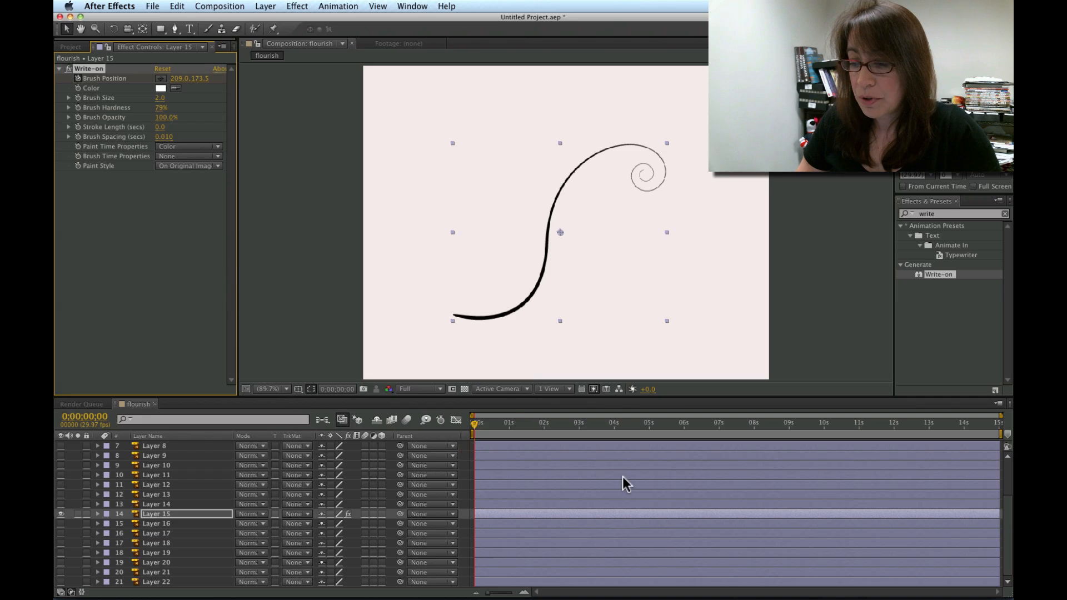
left_click(161, 79)
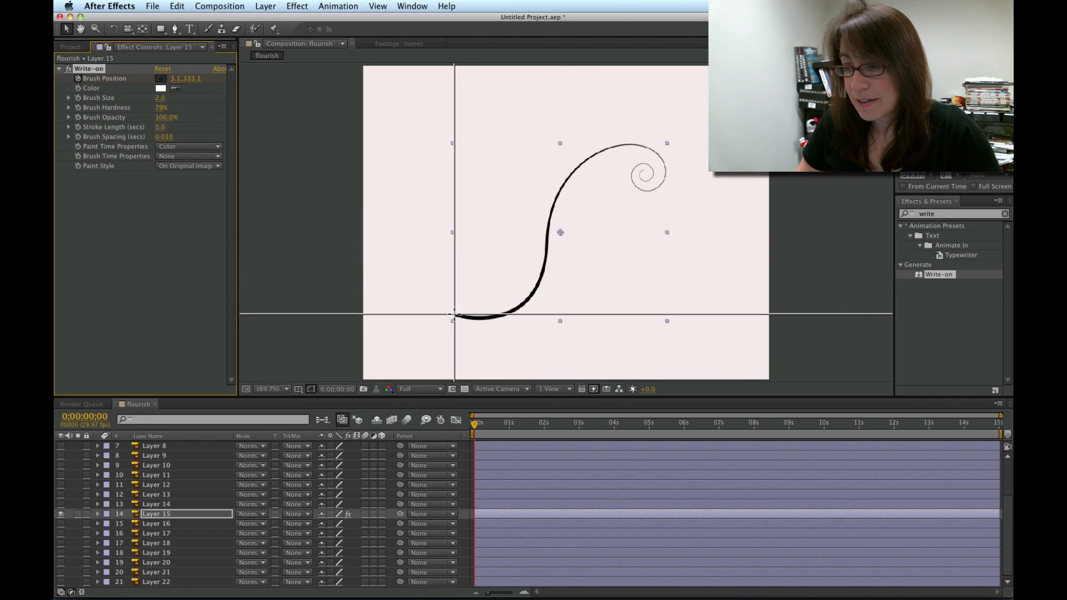
left_click(454, 314)
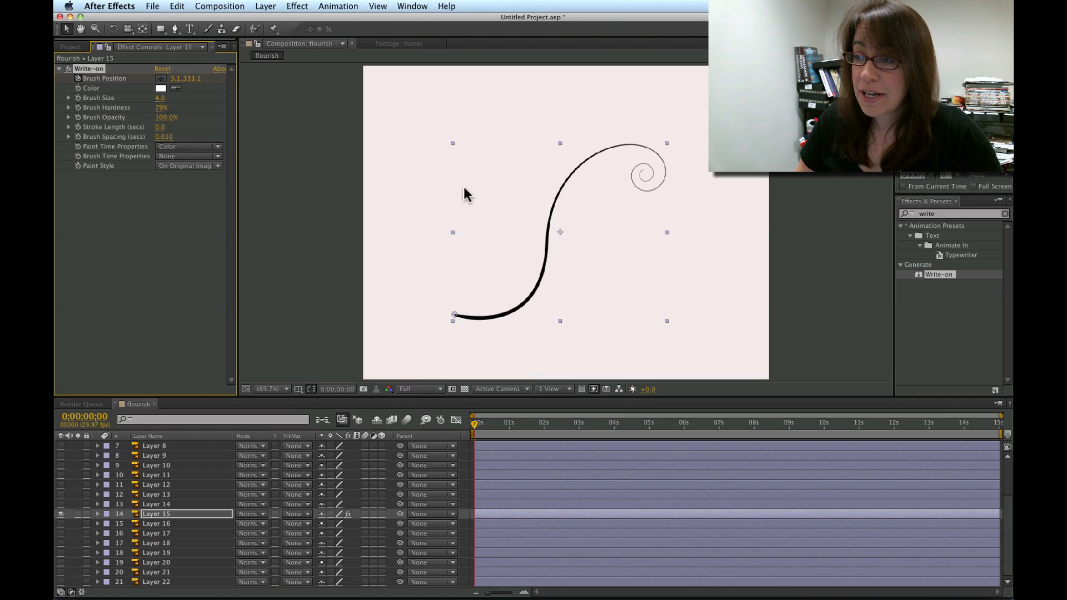
Set Brush Size to 4.0 with keyframing turned on, and set Paint Style to Reveal Original Image.
left_click(644, 171)
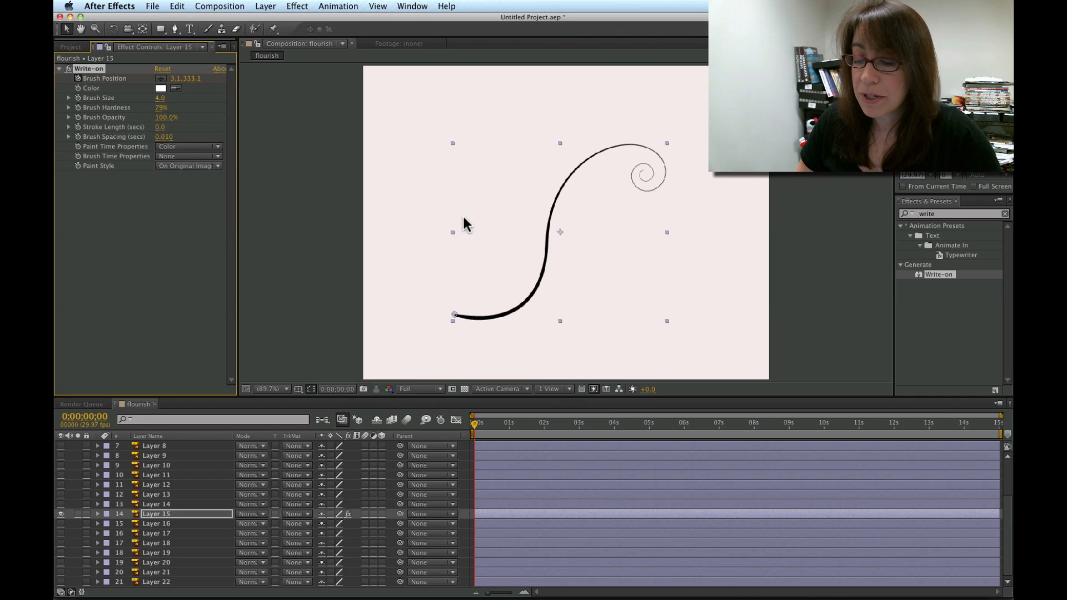
left_click(78, 97)
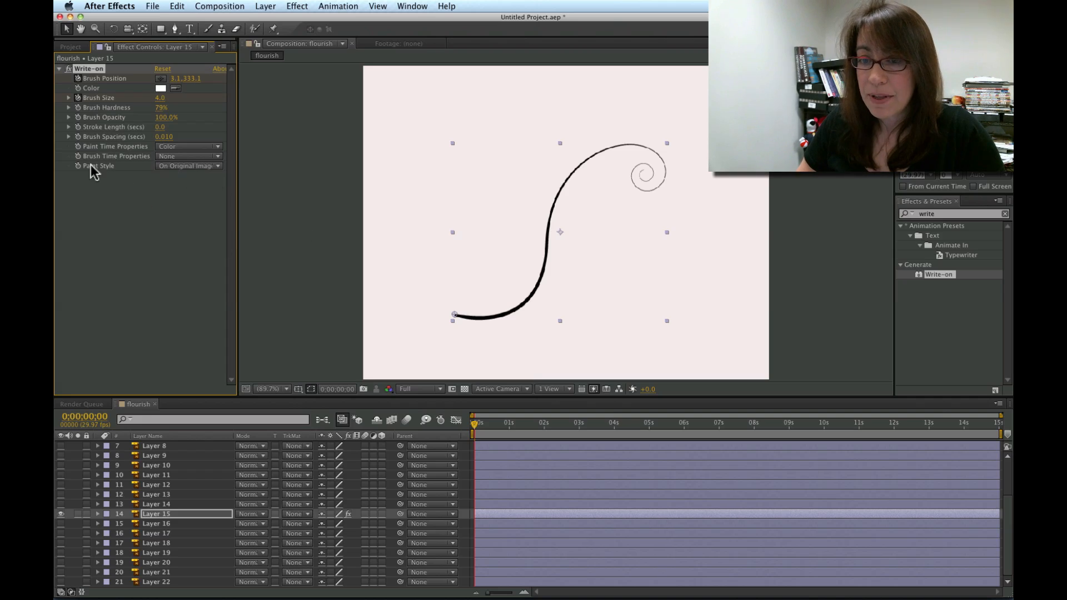
left_click(191, 166)
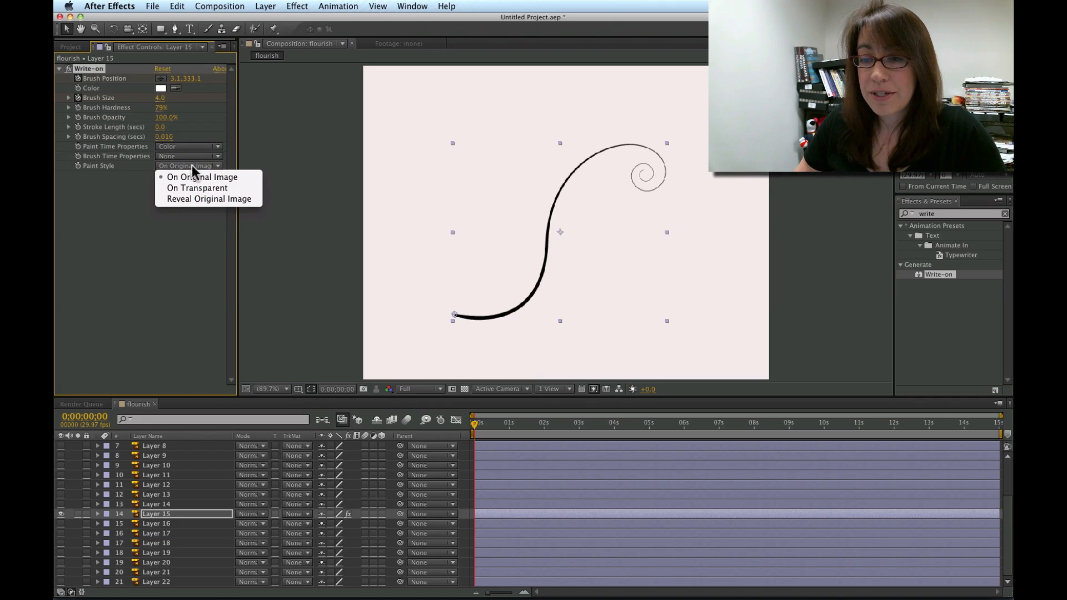
left_click(169, 200)
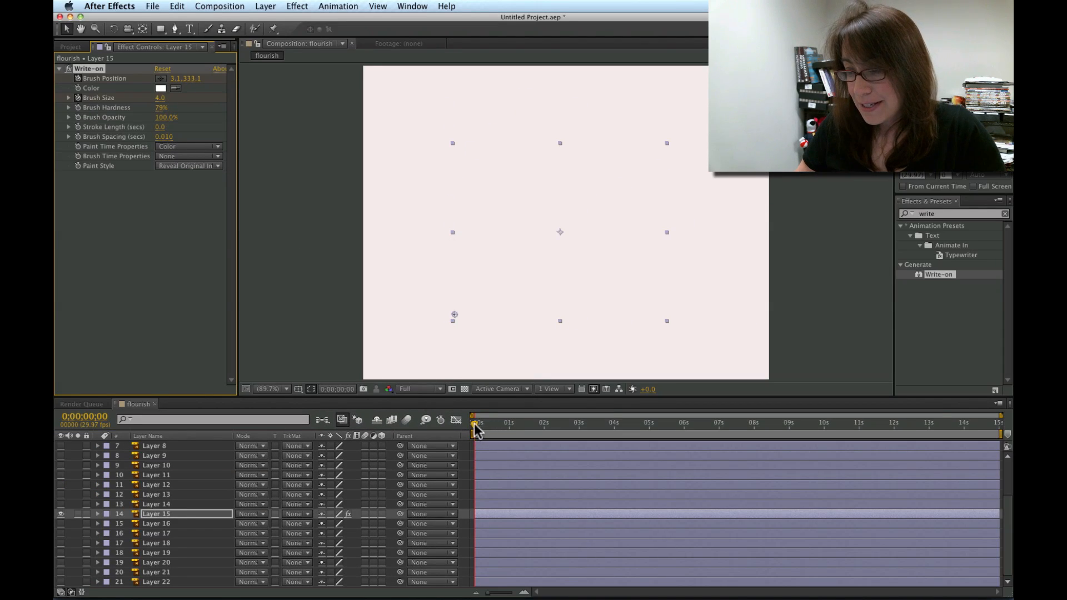
At 0;00;00;16, move the brush along the stem to 42.2, 344.2 and increase Brush Size to cover the stem's width.
left_click_drag(474, 423, 492, 435)
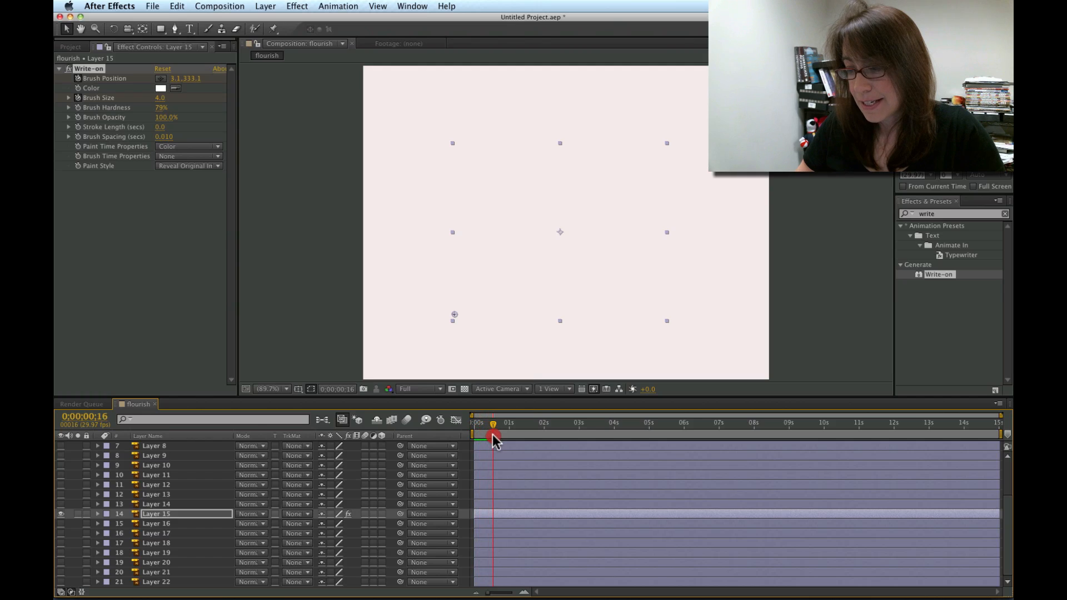
left_click(455, 320)
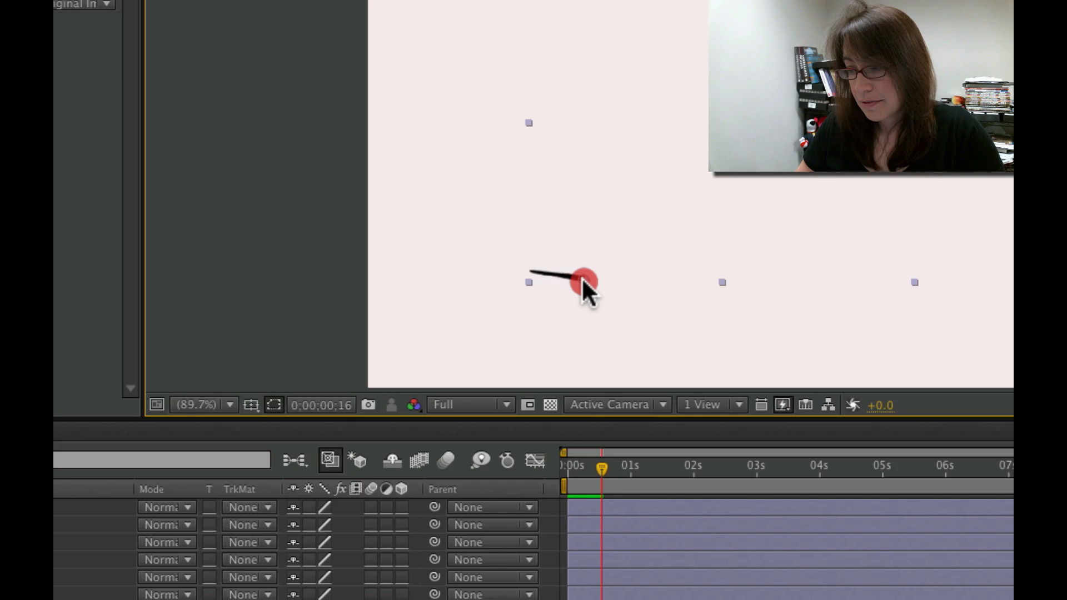
mouse_move(583, 281)
left_mouse_down()
mouse_move(590, 269)
mouse_move(575, 281)
left_mouse_up()
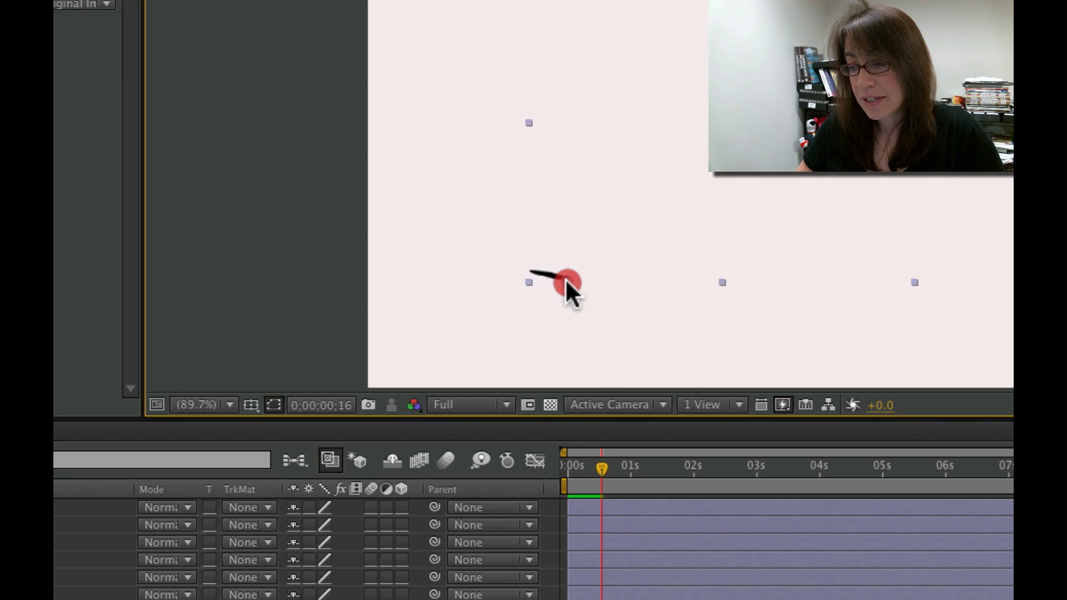
left_click_drag(566, 281, 566, 280)
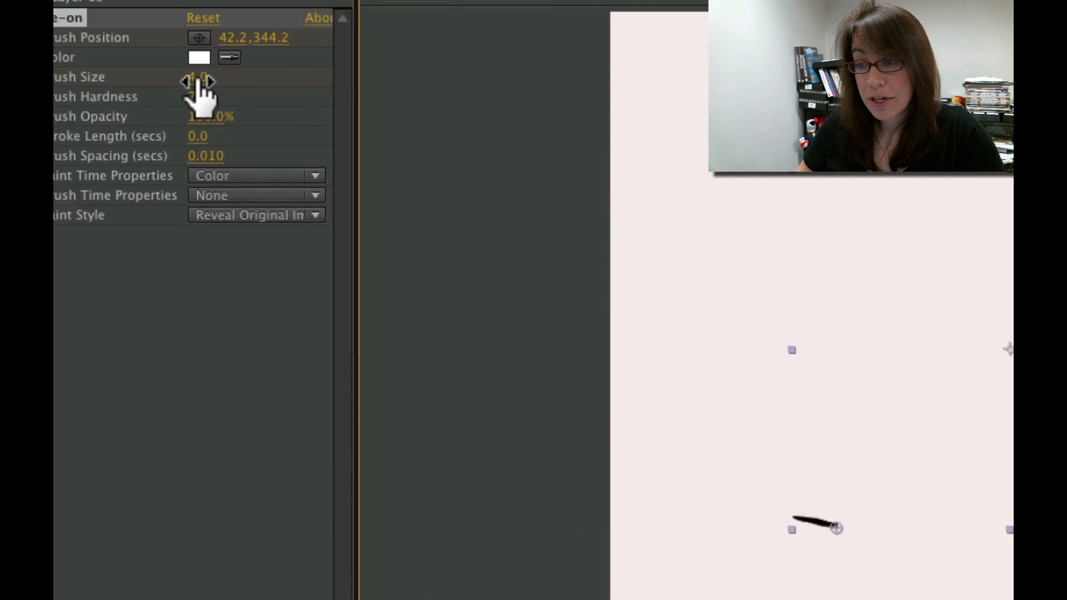
left_click_drag(281, 159, 327, 160)
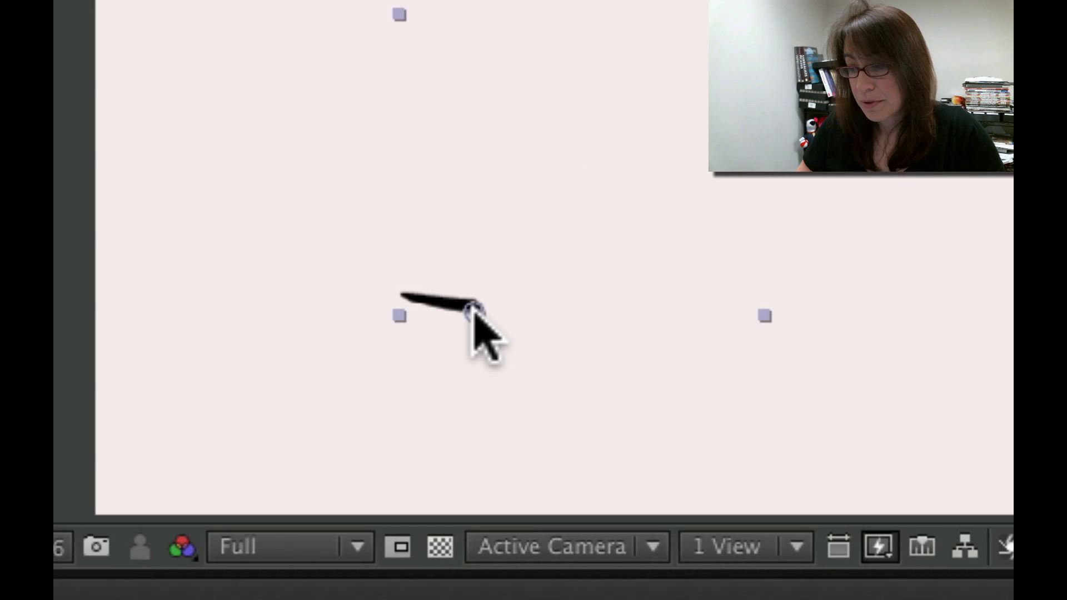
Adjust the brush further along the lower stem at the current frame, and keyframe it past the first bend at 0;00;00;29.
left_click_drag(651, 426, 694, 422)
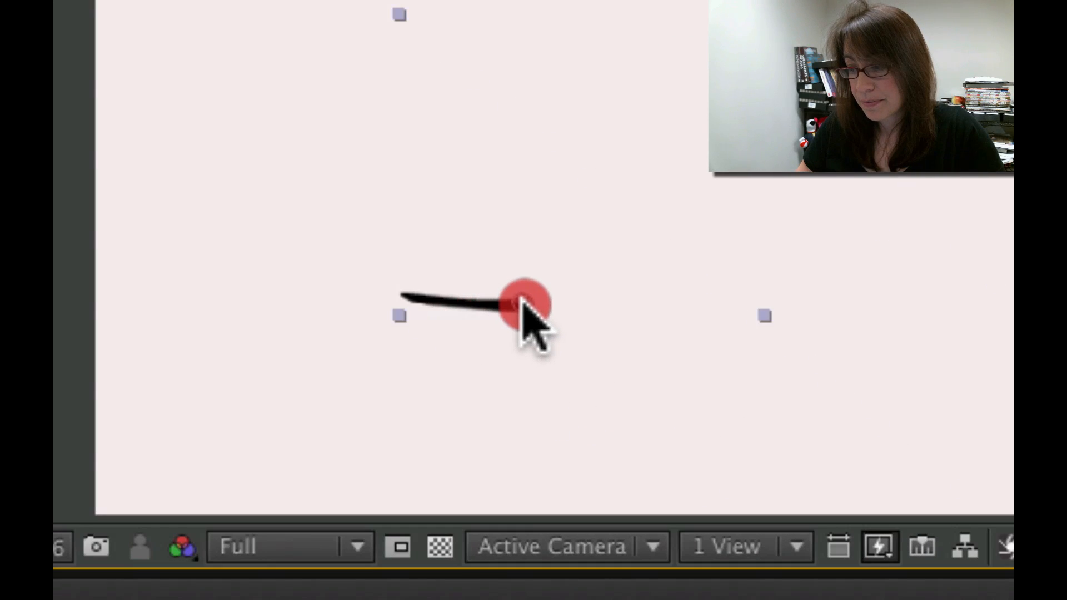
mouse_move(521, 303)
left_mouse_down()
mouse_move(506, 306)
mouse_move(519, 308)
left_mouse_up()
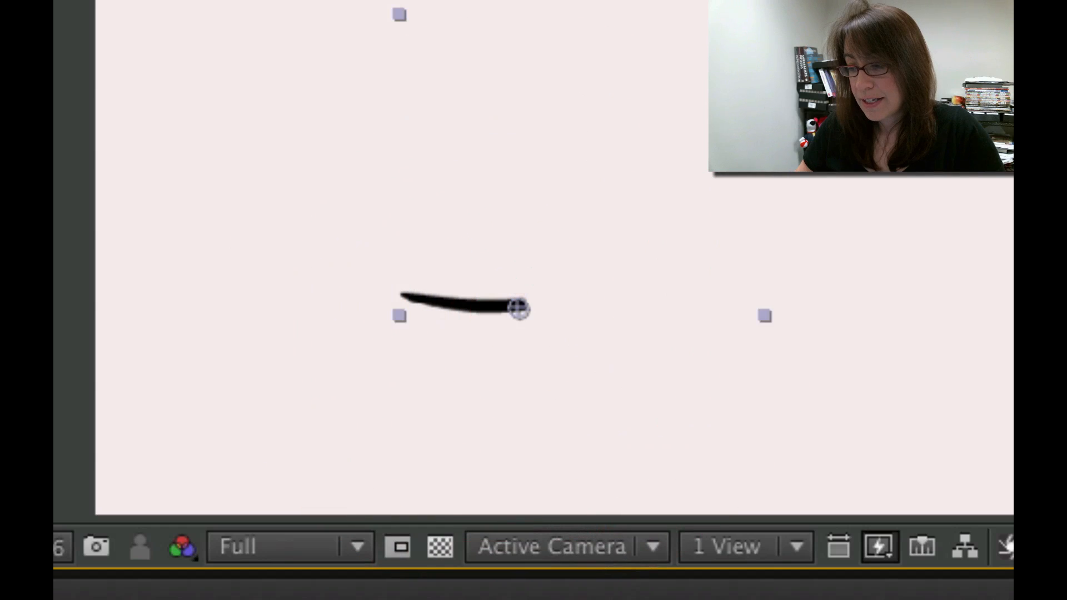
left_click_drag(504, 577, 518, 528)
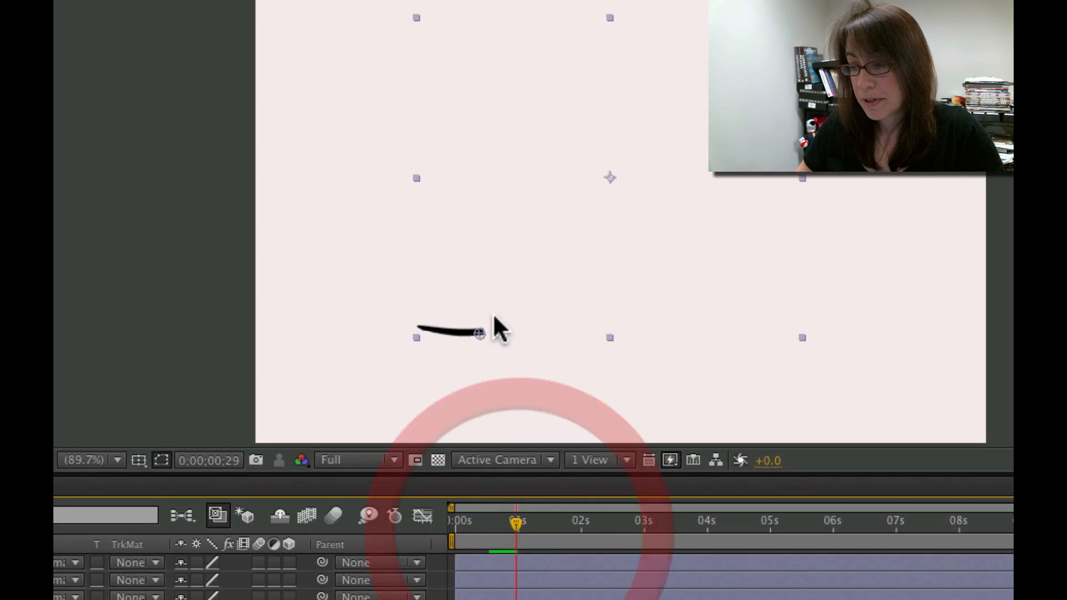
left_click_drag(489, 331, 489, 331)
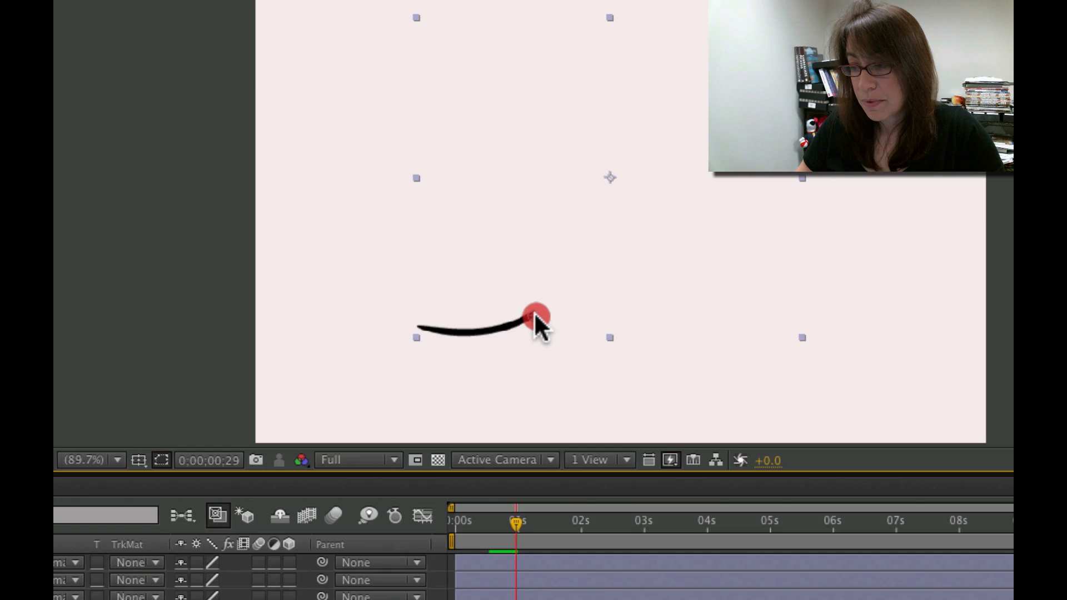
left_click_drag(537, 314, 536, 314)
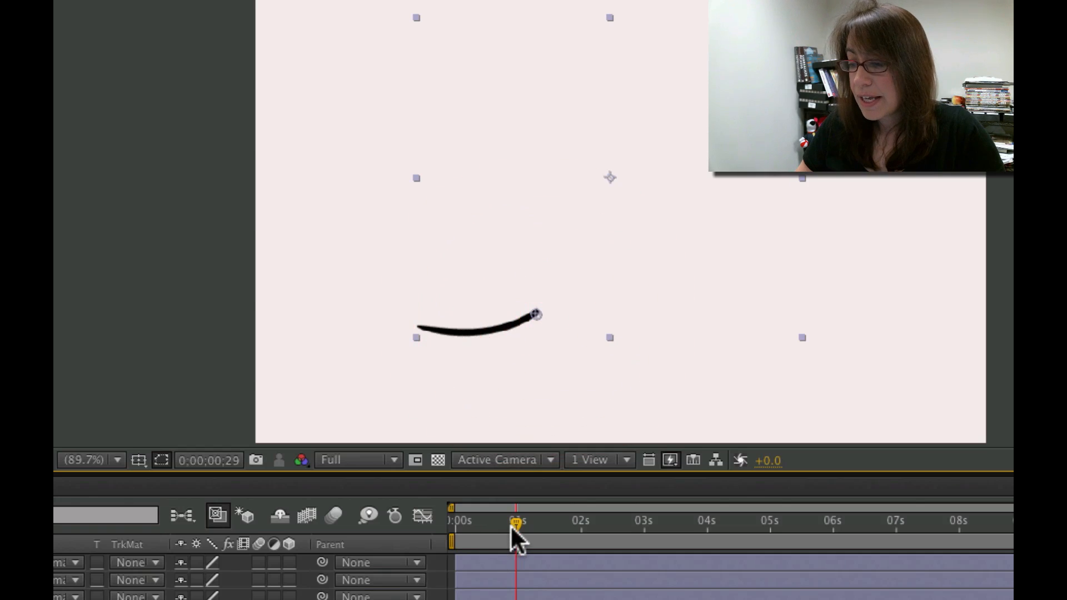
Keyframe the brush farther up the stem at 0;00;01;15 and at 0;00;01;29, ending at 183.7, 213.8.
left_click_drag(513, 525, 545, 521)
left_click_drag(537, 312, 557, 299)
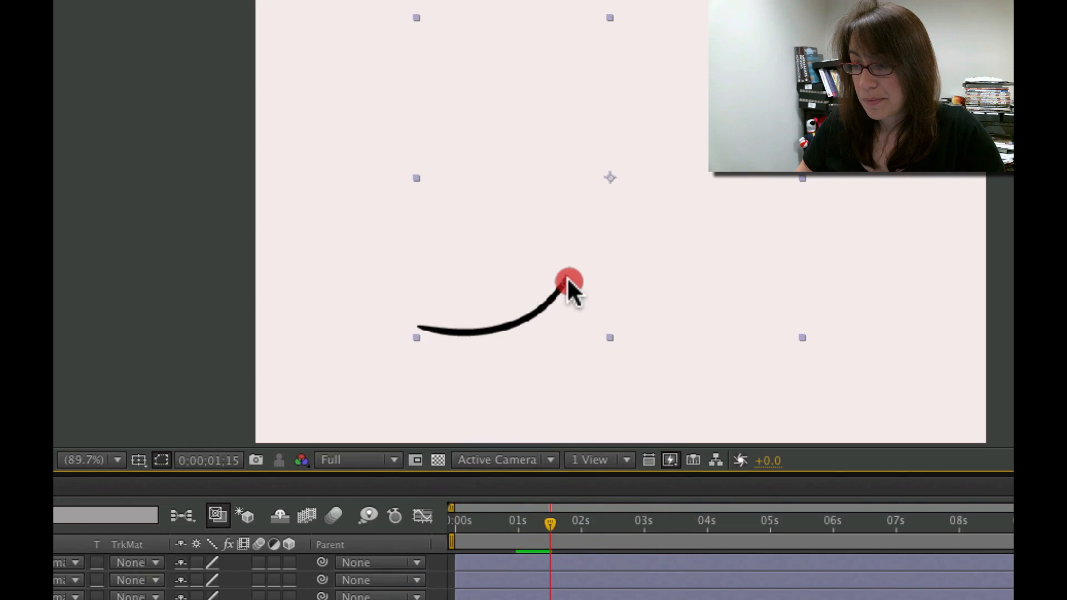
left_click_drag(572, 270, 574, 269)
left_click_drag(548, 520, 577, 526)
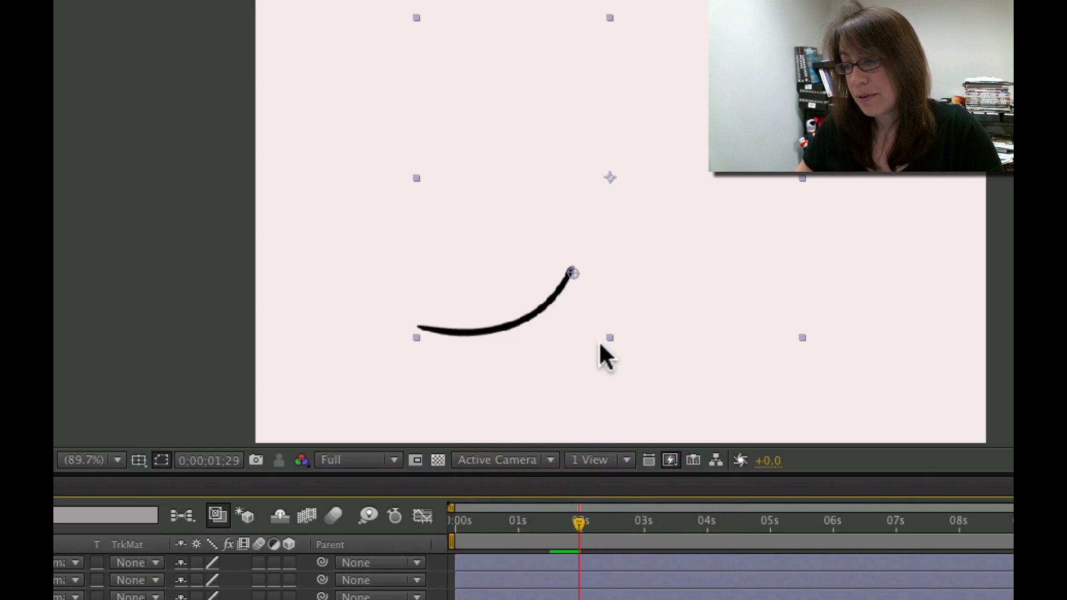
left_click_drag(574, 267, 585, 213)
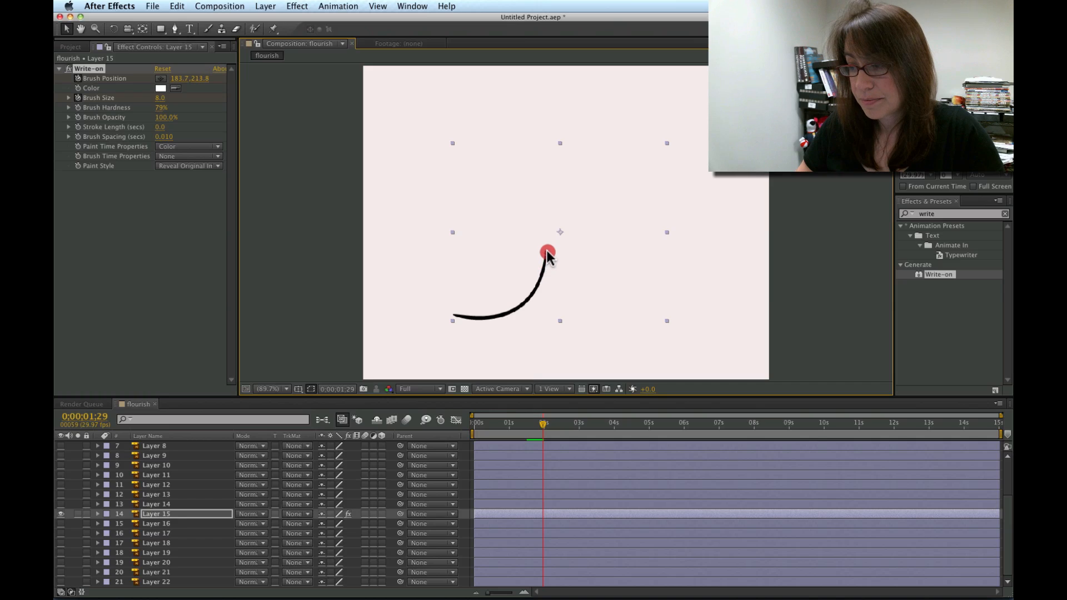
left_click_drag(547, 255, 547, 254)
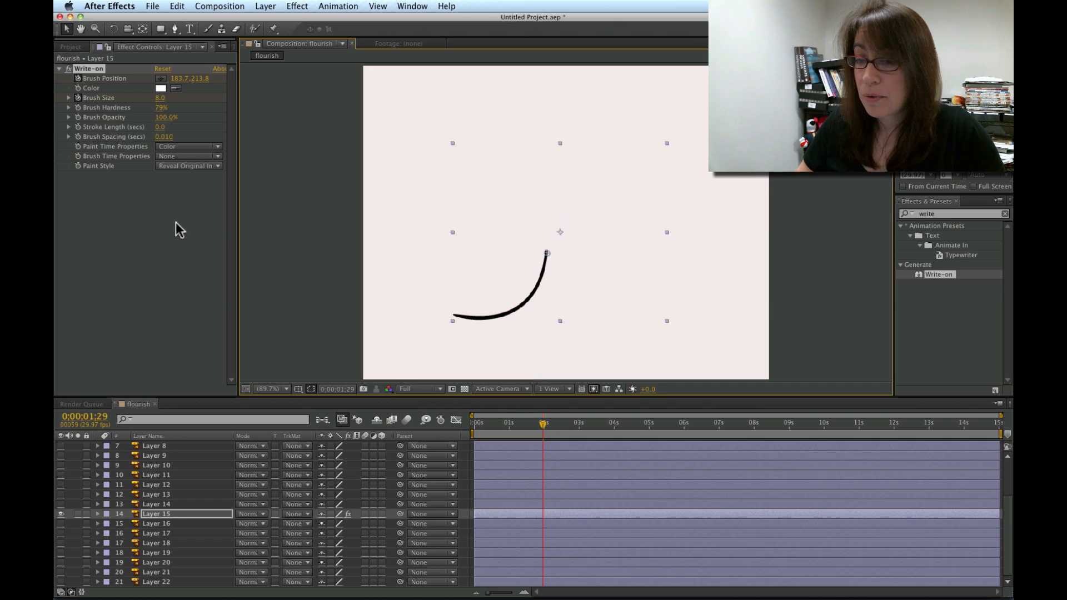
Set Paint Style to On Original Image and keyframe the brush up the stem at 191.5, 130.2 at 0;00;02;05.
left_click(199, 170)
left_click(191, 178)
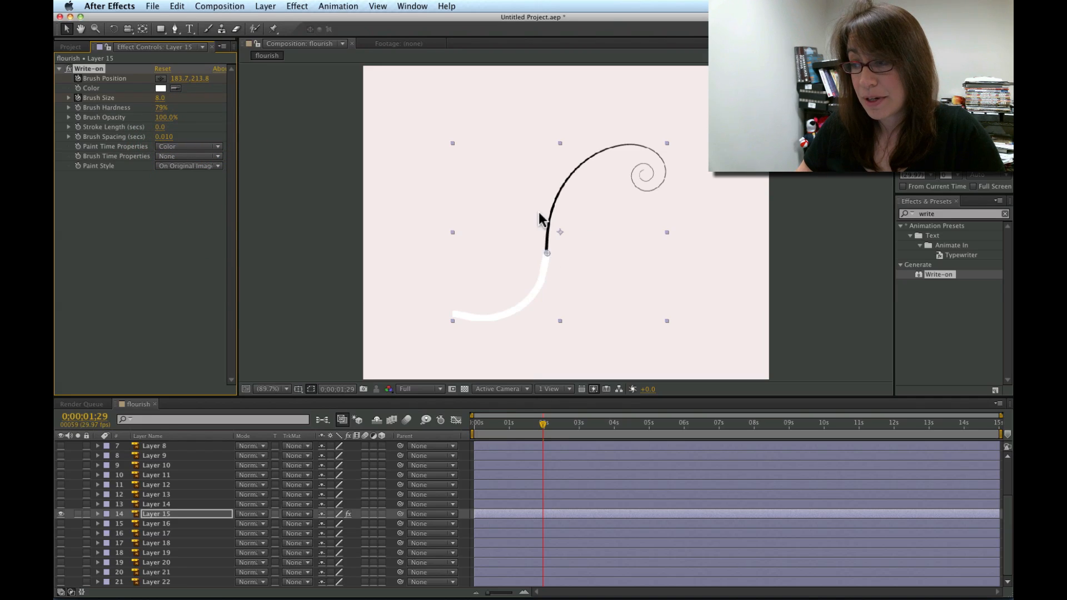
left_click(550, 428)
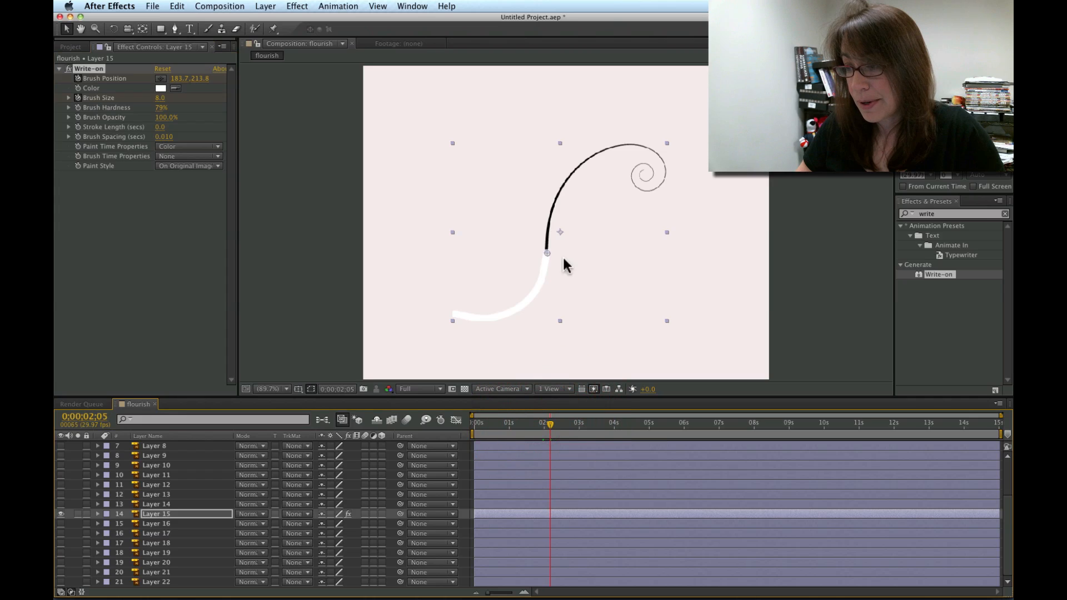
left_click_drag(548, 254, 551, 210)
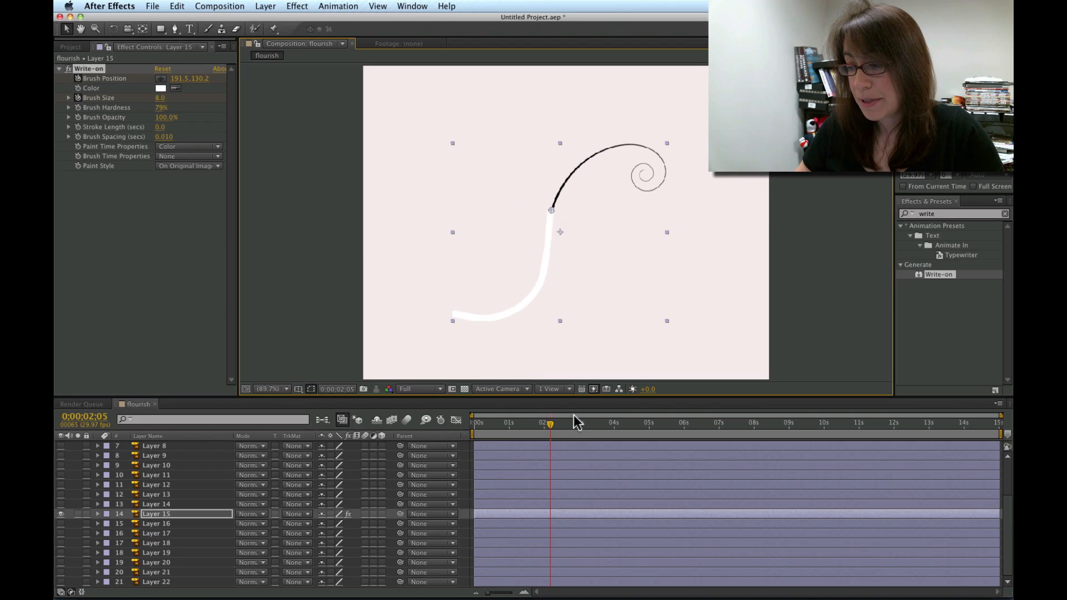
Keyframe the brush along the upper stem at 222.8, 68.9 at 0;00;02;16 and at 269.6, 26.5 at 0;00;02;25.
left_click_drag(556, 428, 562, 428)
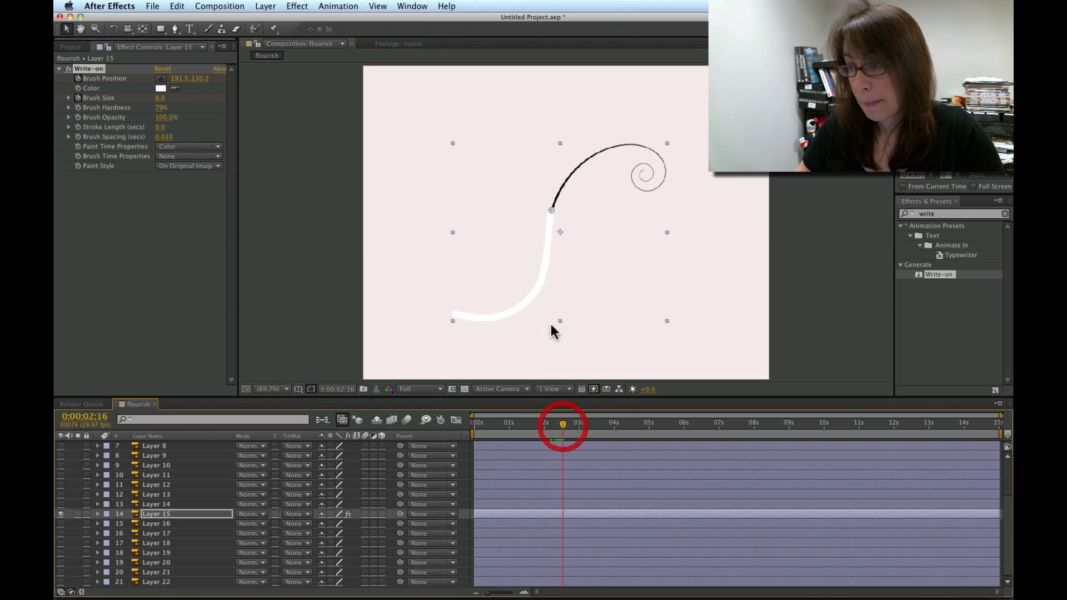
left_click(554, 206)
left_click_drag(554, 206, 567, 178)
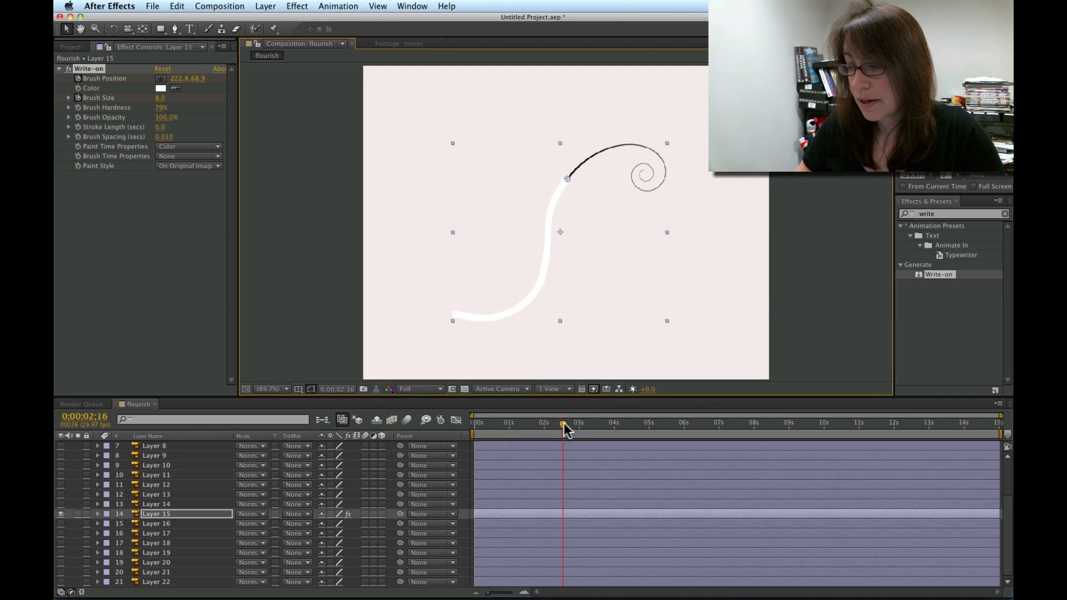
left_click_drag(563, 423, 576, 428)
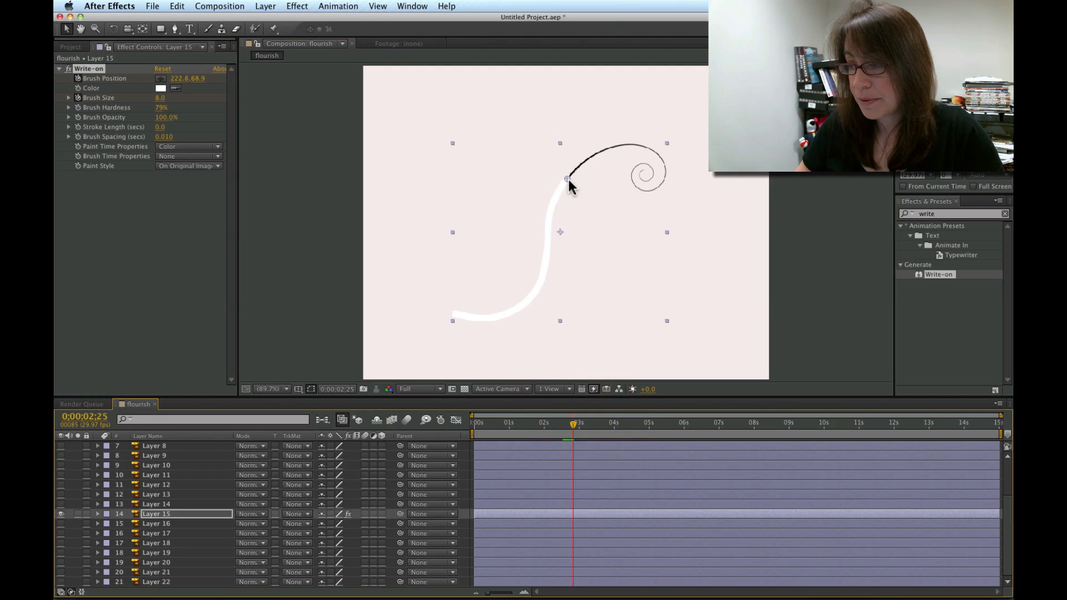
left_click_drag(567, 176, 591, 158)
Keyframe the brush over the stem's crest at 340.9, 0.9 at 0;00;03;07 and at 395.5, 14.3 at 0;00;03;20.
left_click_drag(574, 429, 587, 429)
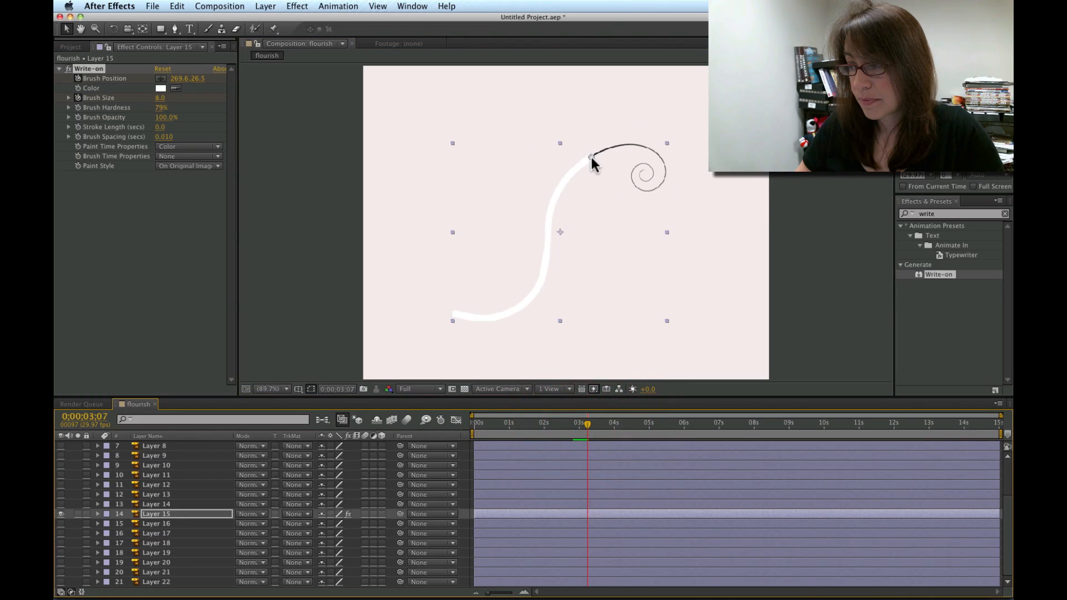
left_click_drag(591, 157, 628, 149)
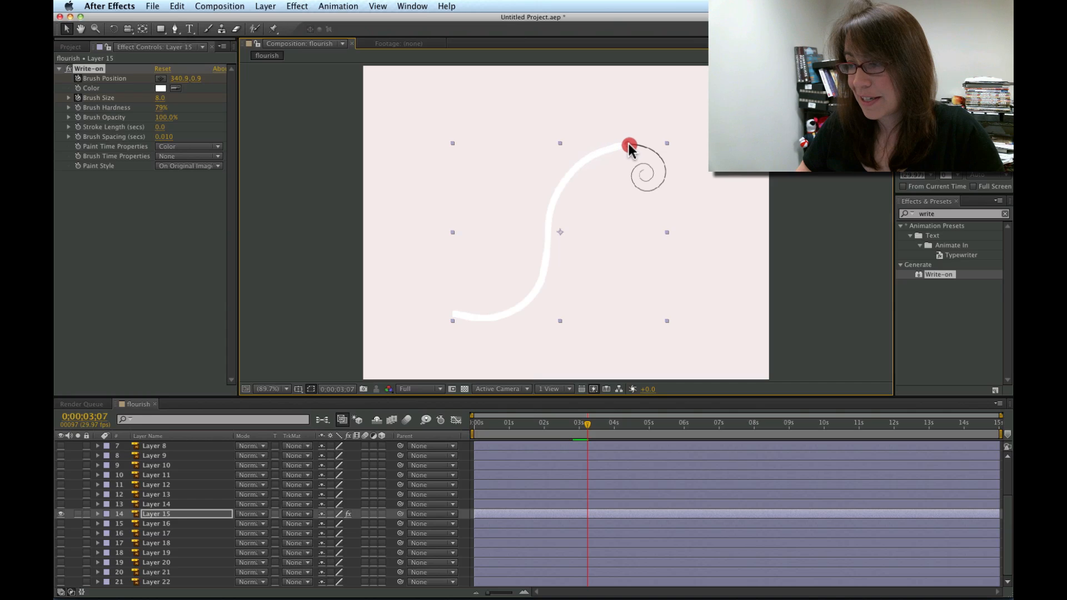
left_click_drag(587, 424, 606, 430)
left_click_drag(629, 148, 656, 150)
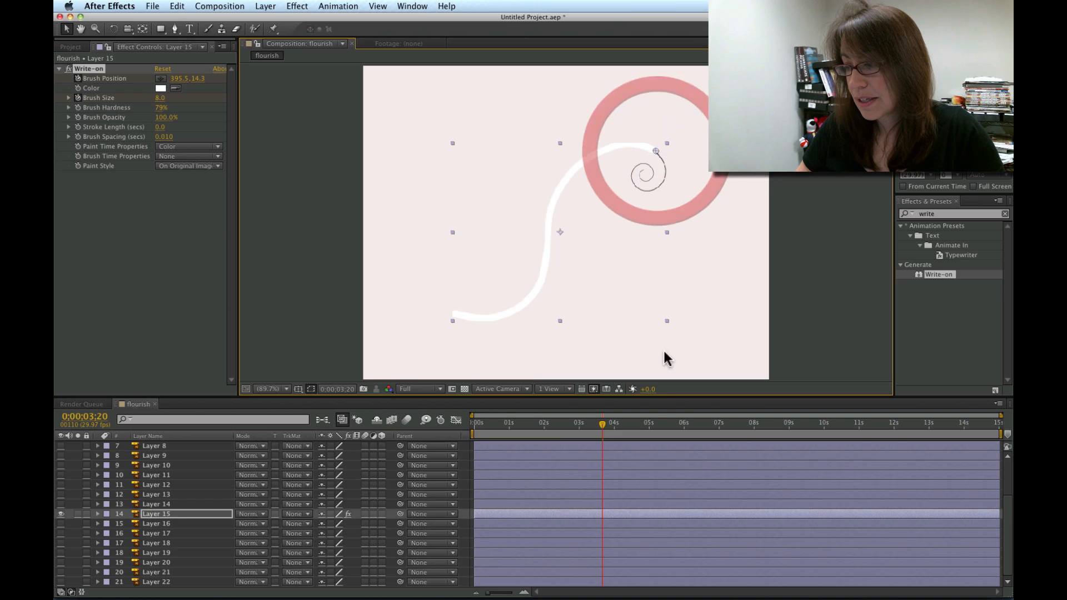
Keyframe the brush around the curl's outer edge from 415.6, 44.4 at 0;00;03;27 to 384.4, 91.2 at 0;00;04;10.
left_click_drag(604, 431, 611, 429)
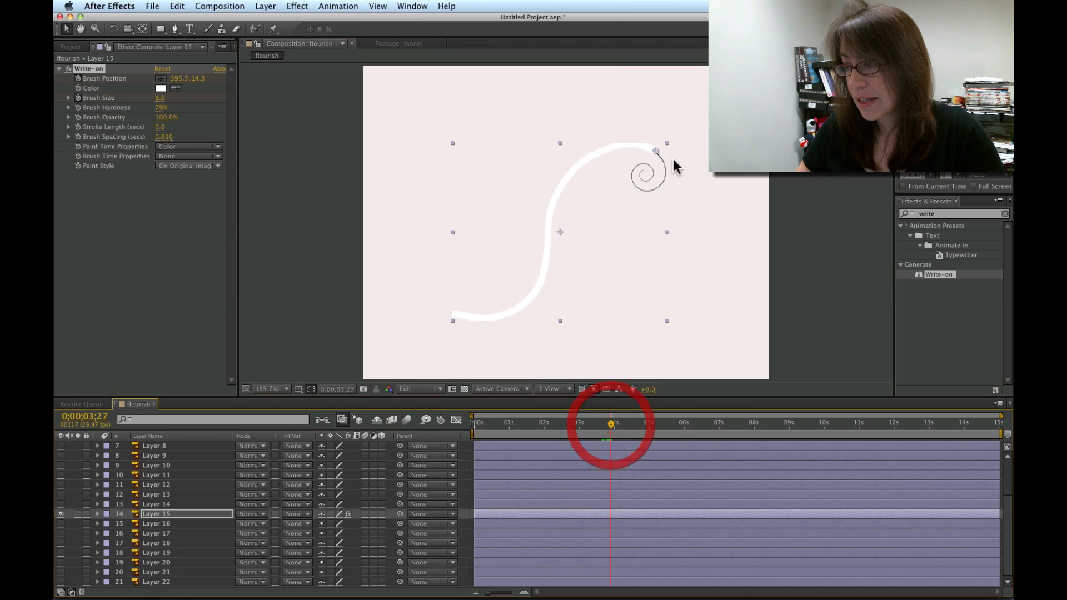
left_click_drag(655, 156, 666, 166)
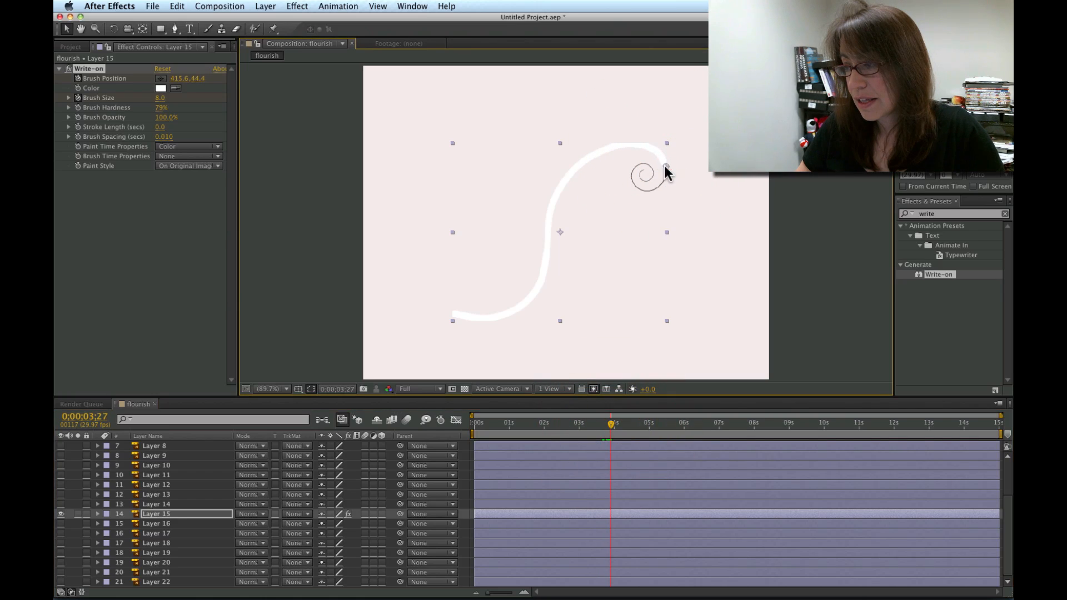
left_click_drag(613, 429, 617, 430)
left_click_drag(666, 166, 664, 180)
left_click_drag(617, 428, 625, 429)
left_click_drag(664, 181, 649, 190)
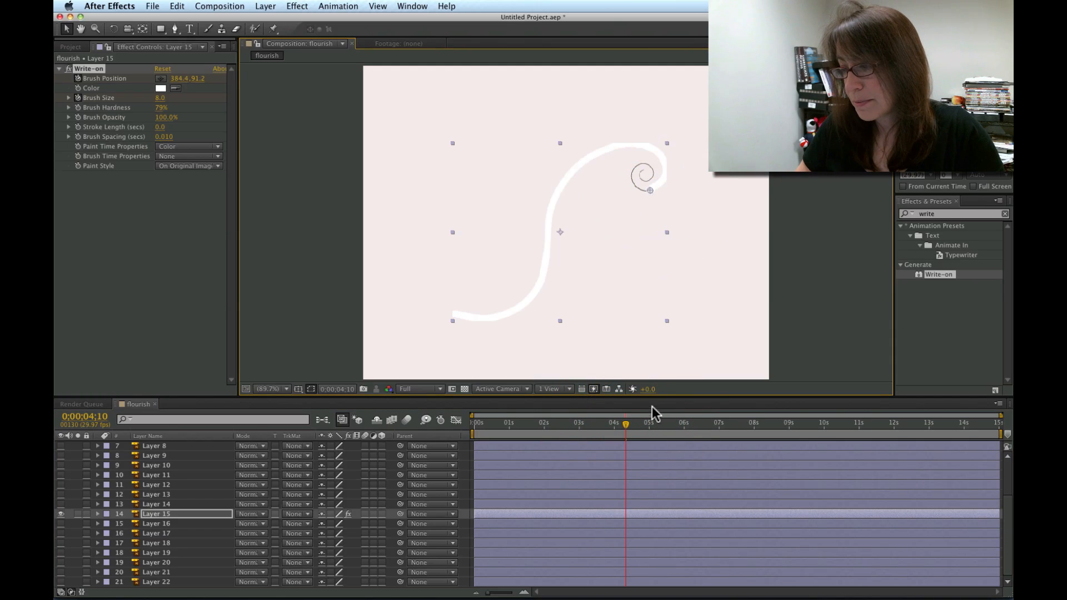
Keyframe the brush in short intervals around the curl's next turn from 0;00;04;18, reaching 384.4, 41.0 at 0;00;05;08.
left_click_drag(626, 432, 635, 433)
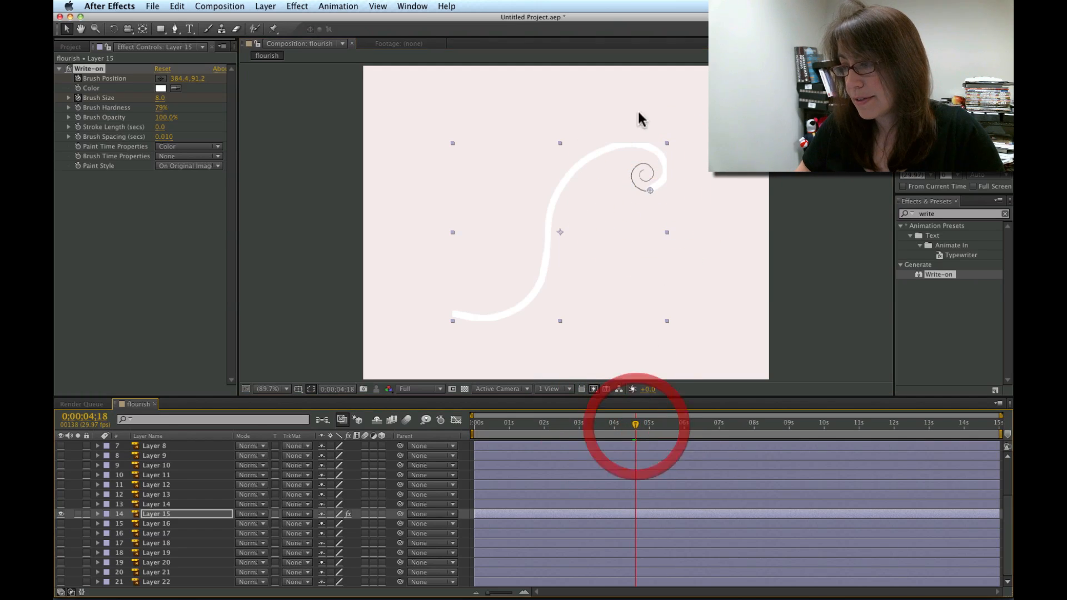
left_click_drag(648, 187, 636, 185)
left_click_drag(635, 429, 645, 433)
left_click_drag(635, 192, 631, 173)
left_click_drag(643, 428, 648, 427)
left_click_drag(632, 175, 637, 167)
left_click_drag(648, 428, 658, 428)
left_click_drag(637, 165, 649, 165)
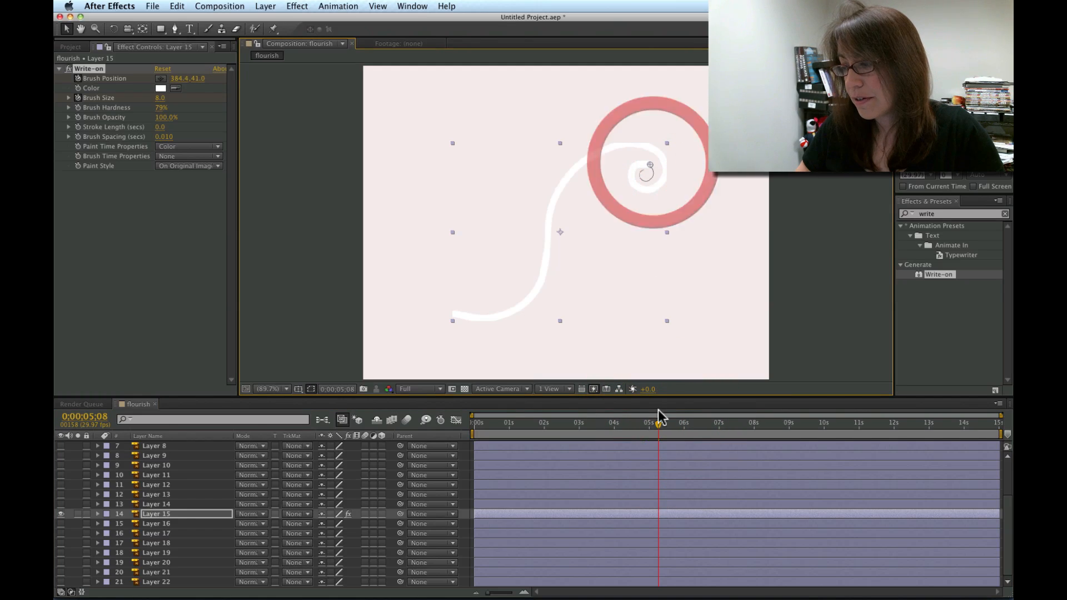
Keyframe the brush along the inner curl at 388.9, 63.3 at 0;00;05;15 and farther around it at 0;00;05;21.
left_click_drag(659, 427, 667, 429)
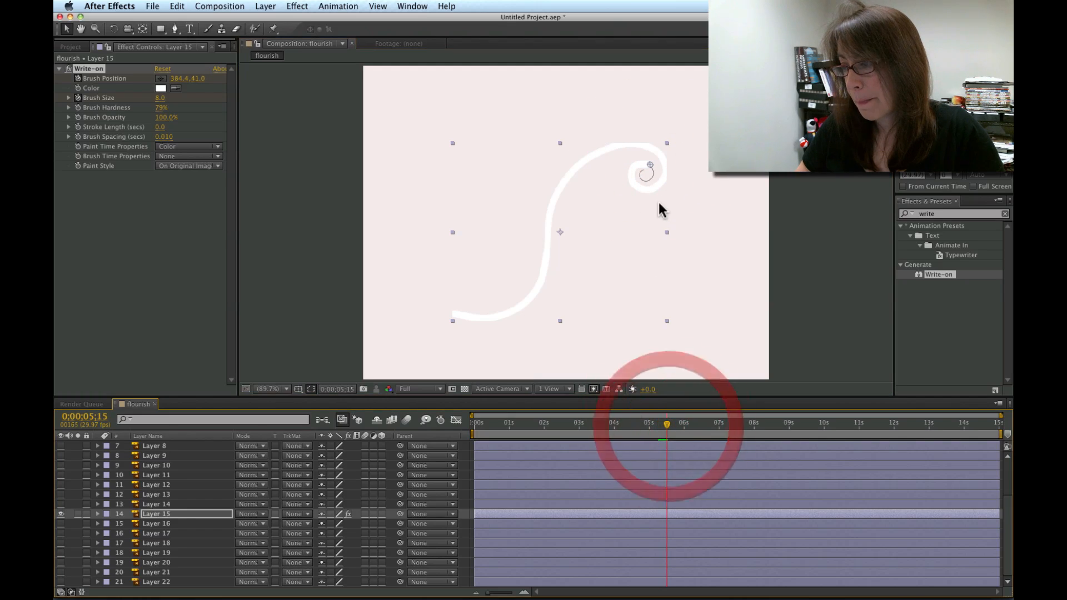
left_click_drag(650, 169, 652, 175)
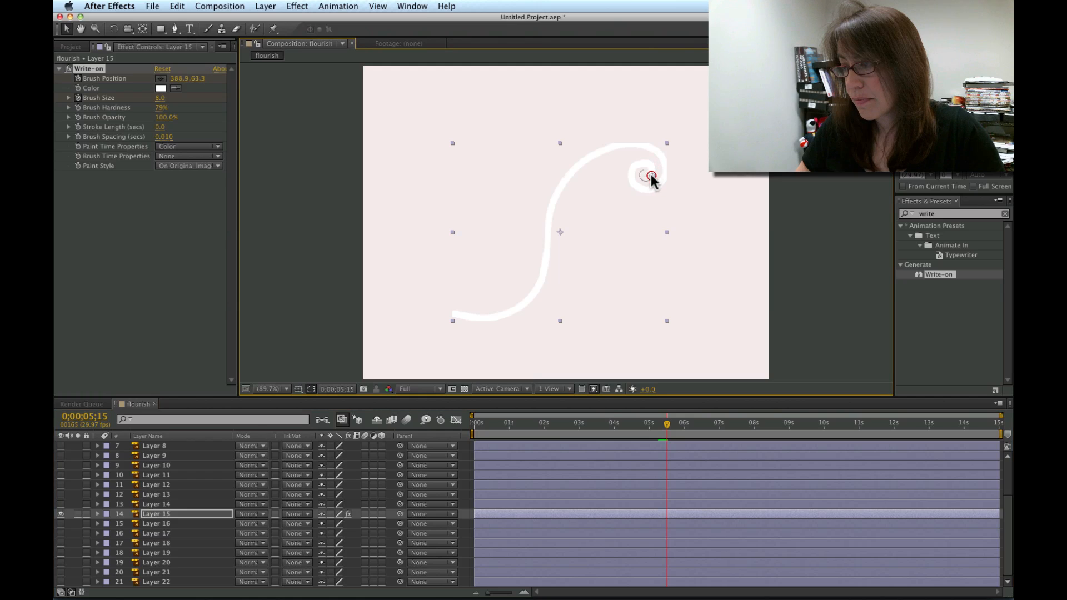
left_click_drag(666, 427, 675, 427)
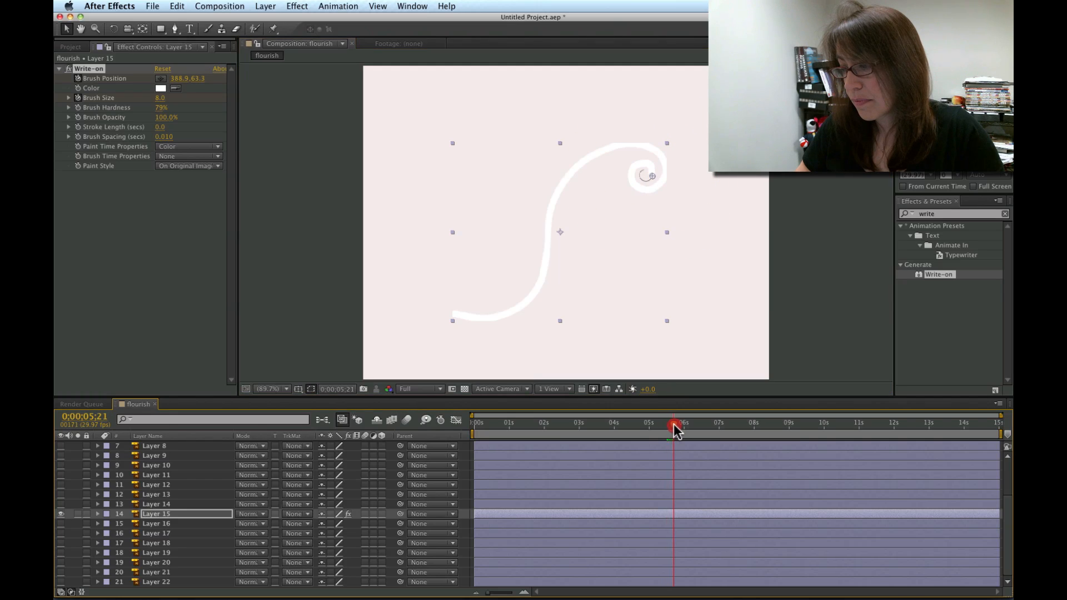
left_click_drag(652, 176, 646, 181)
Finish the spiral with brush keyframes at 365.4, 63.3 at 0;00;05;29 and at 372.1, 51.1 at 0;00;06;05.
left_click_drag(676, 431, 683, 432)
left_click(644, 179)
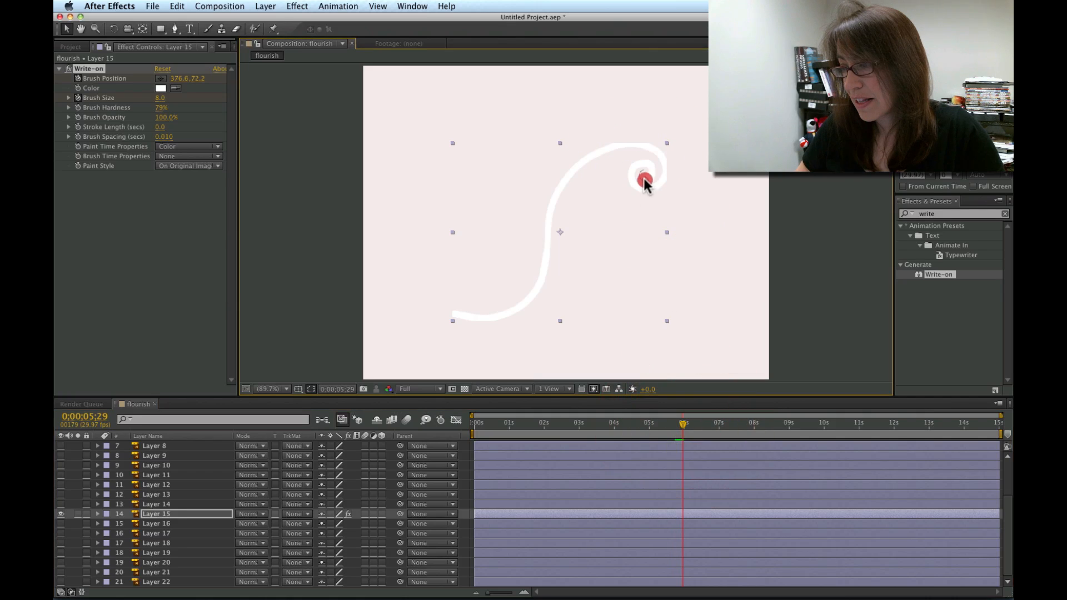
left_click_drag(642, 179, 640, 177)
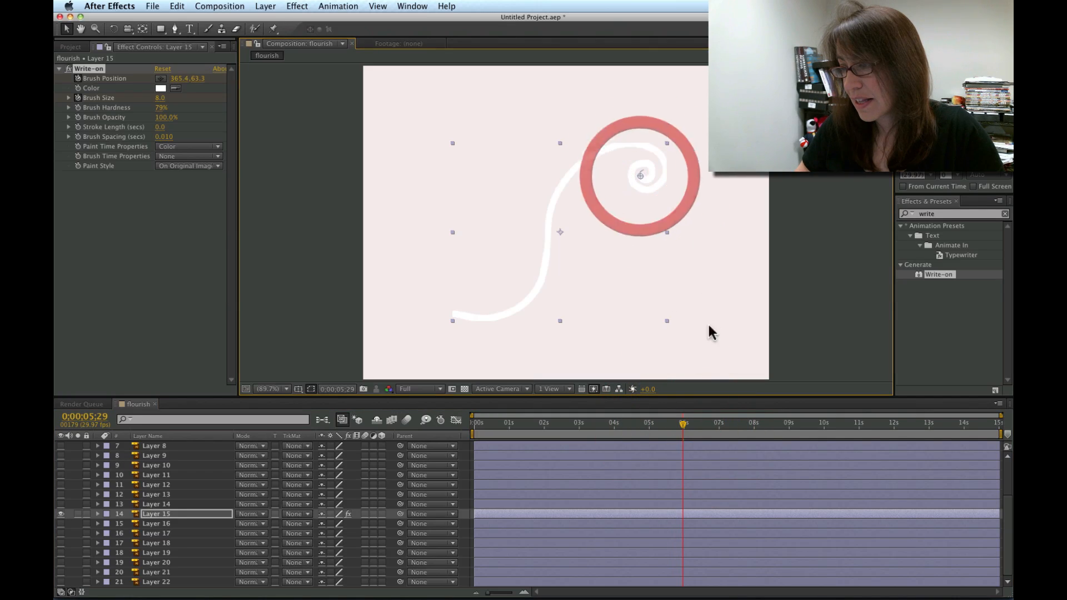
left_click(687, 431)
left_click_drag(687, 430, 689, 430)
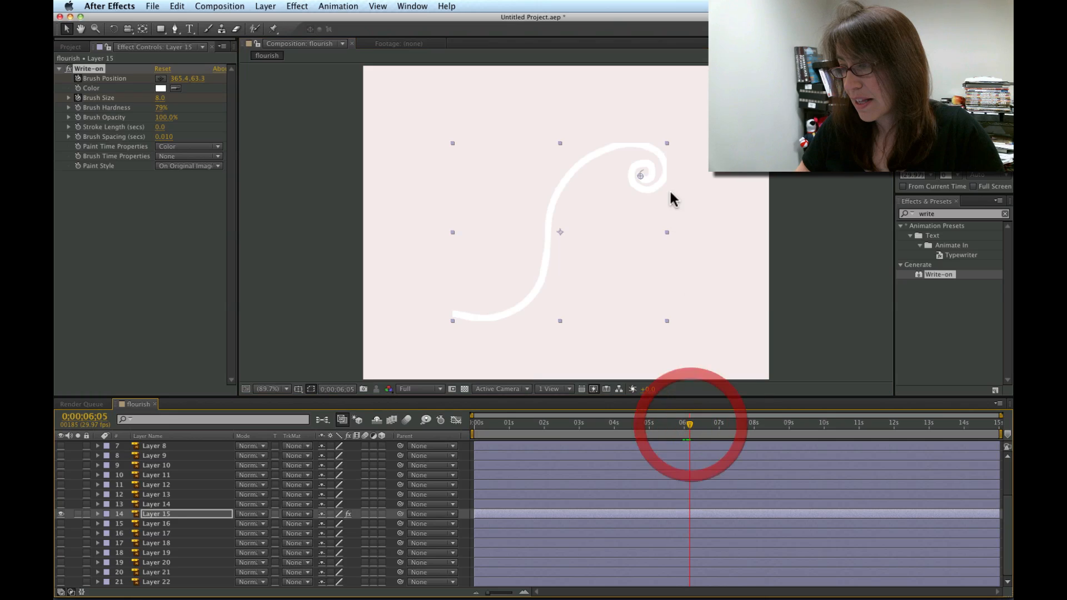
left_click(639, 177)
left_click_drag(639, 174, 642, 169)
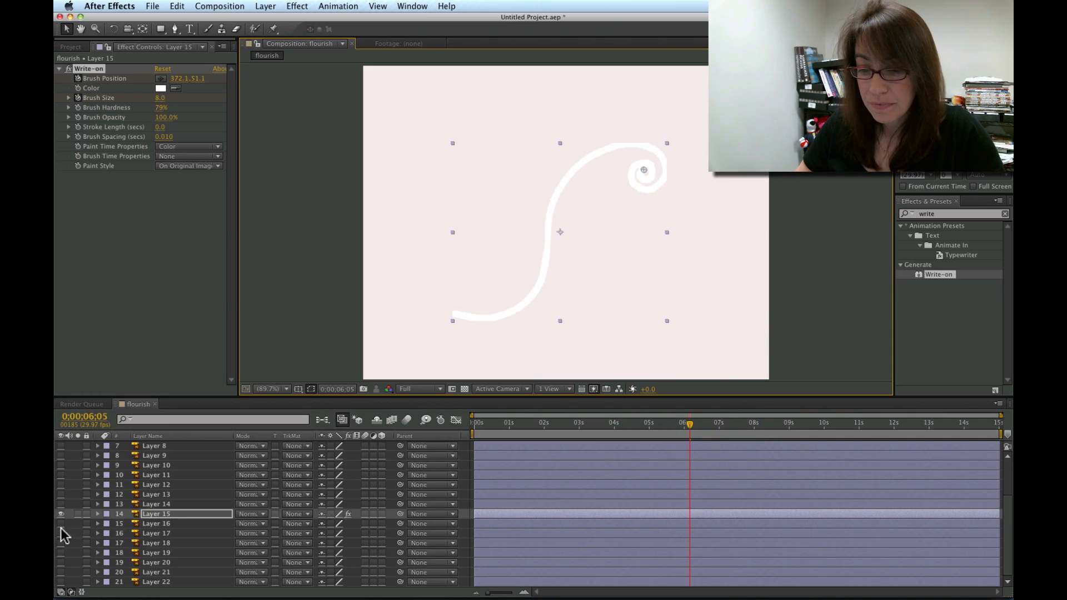
Expand Layer 15 to show its keyframes, and set Paint Style to Reveal Original Image with the time at 0;00;00;00.
left_click(98, 515)
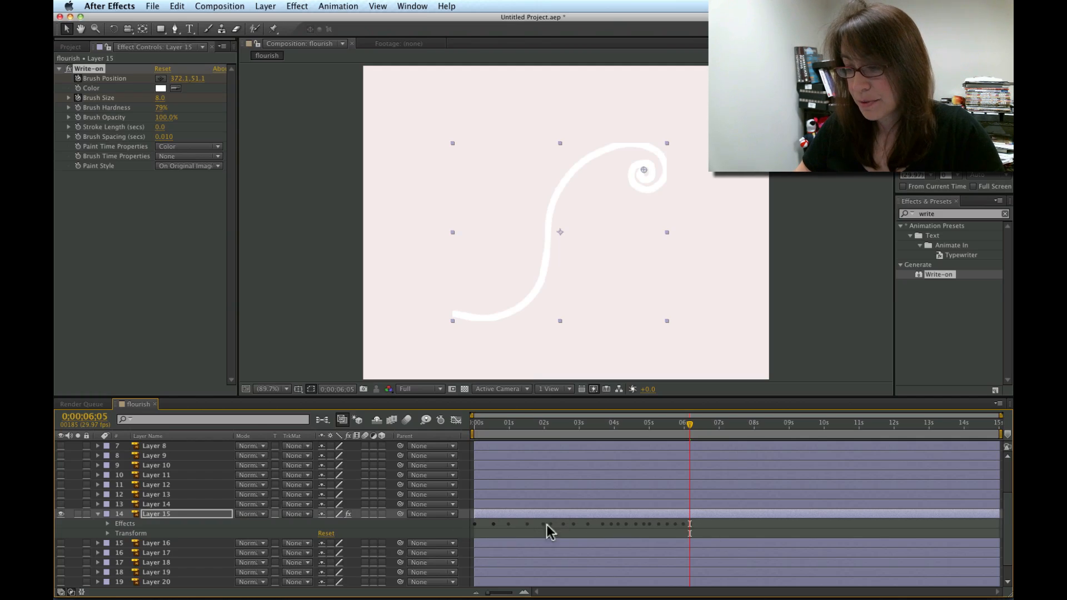
left_click_drag(483, 424, 450, 425)
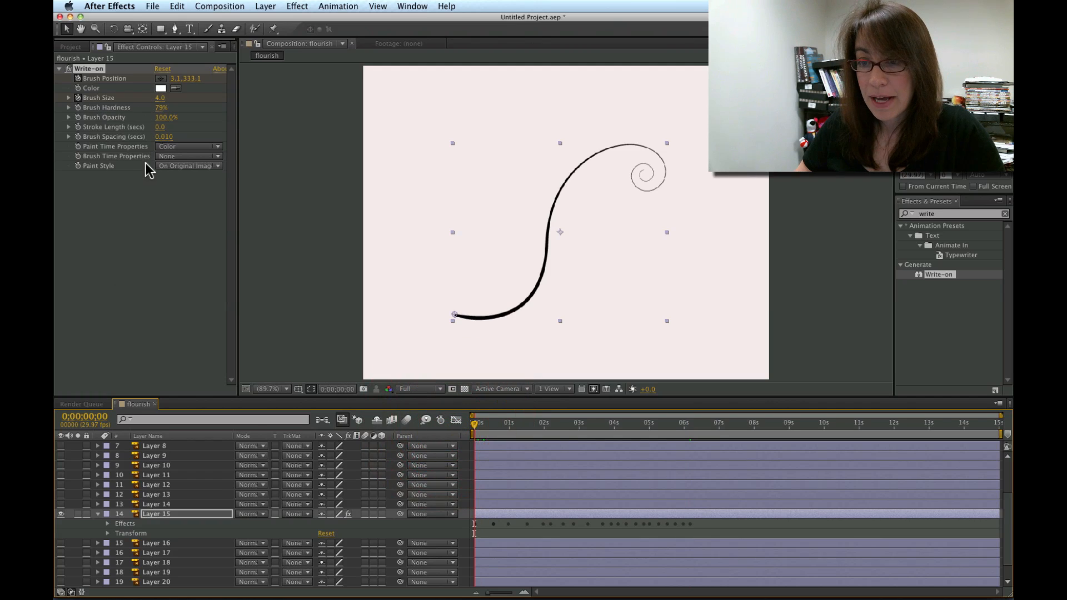
left_click(167, 166)
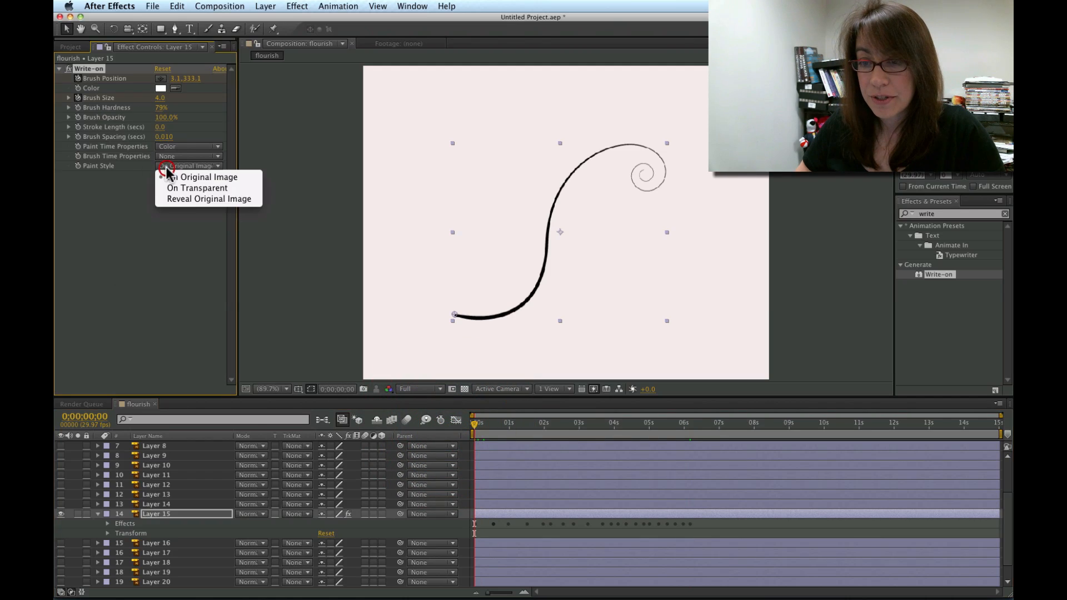
left_click(168, 199)
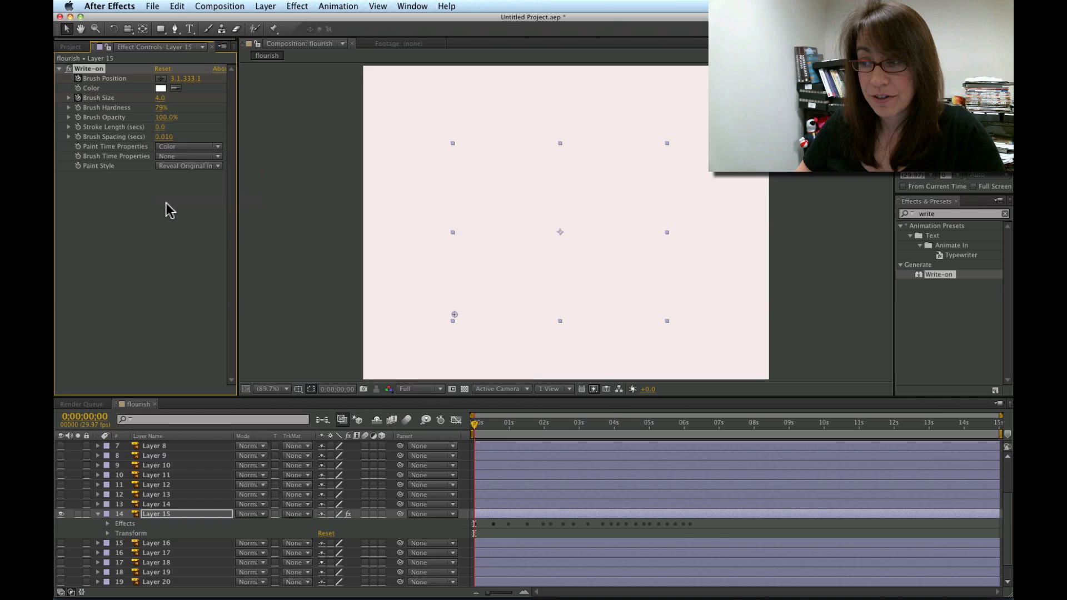
Deselect the layer and play the composition from the start to preview the stem drawing on.
left_click(105, 251)
left_click(315, 265)
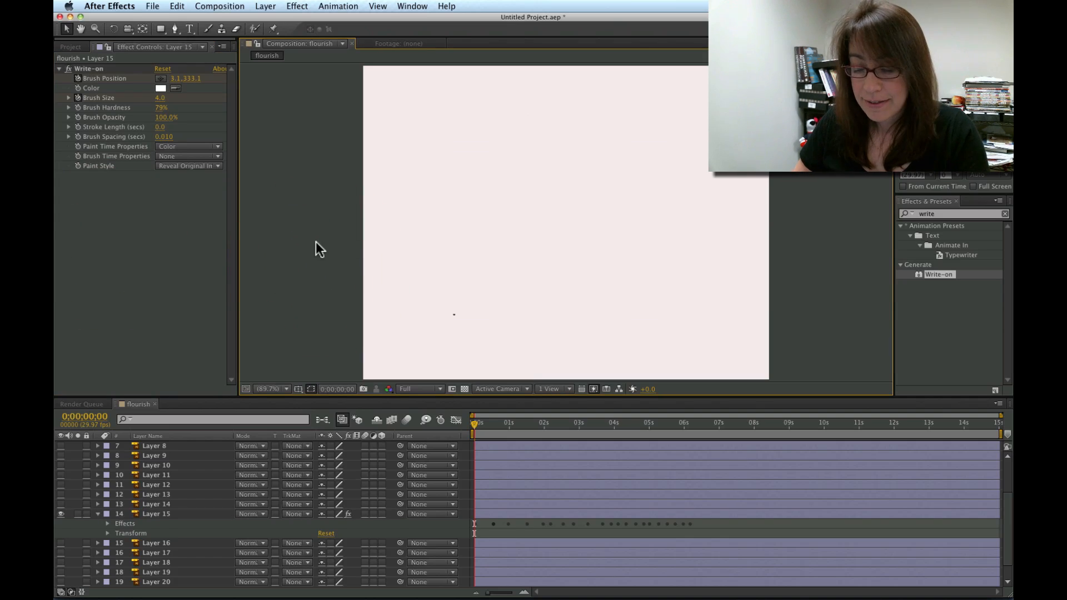
key("space")
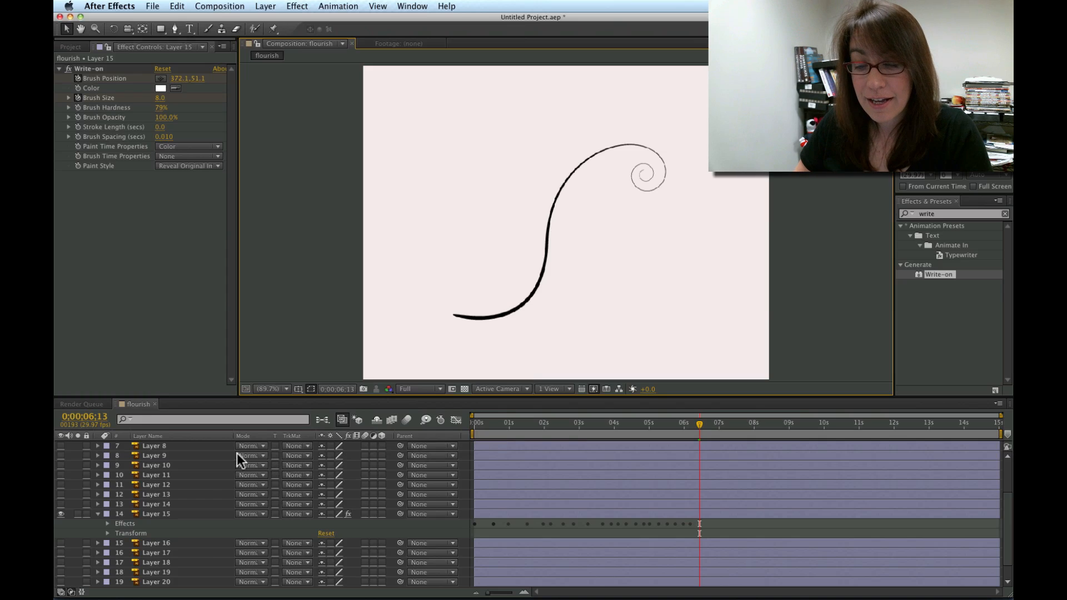
Turn visibility back on for the hidden layers from Layer 2 through Layer 21 around Layer 15.
left_click_drag(61, 514, 61, 445)
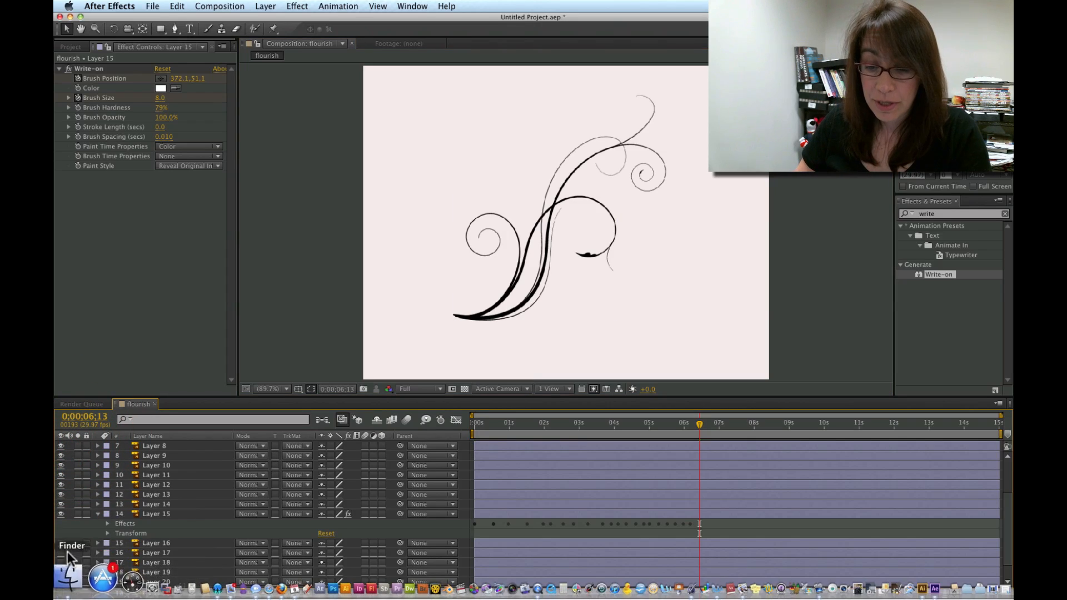
left_click_drag(61, 542, 59, 593)
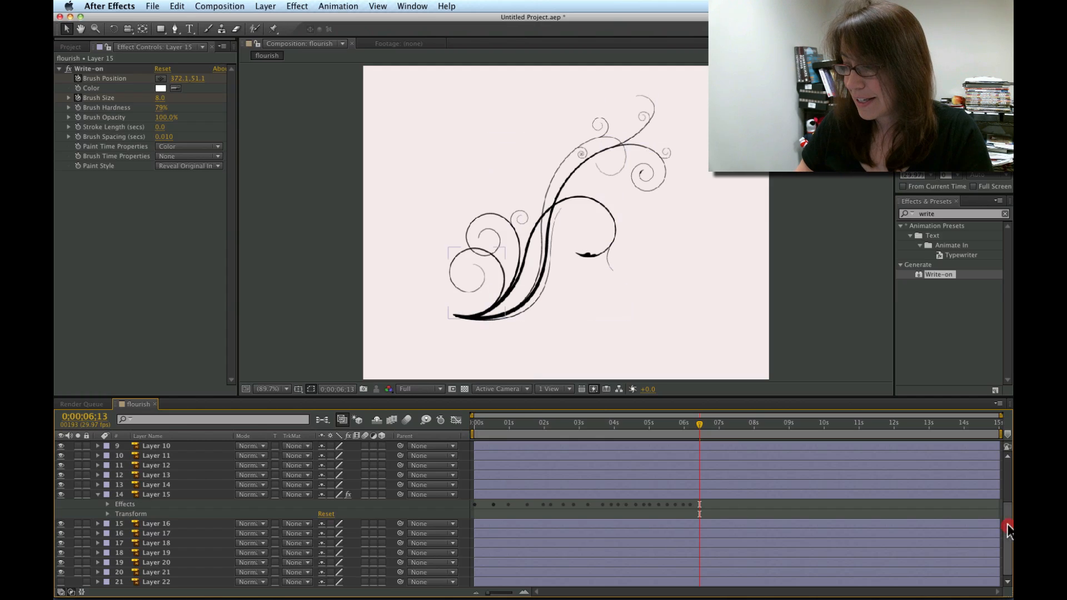
left_click_drag(1008, 531, 1007, 455)
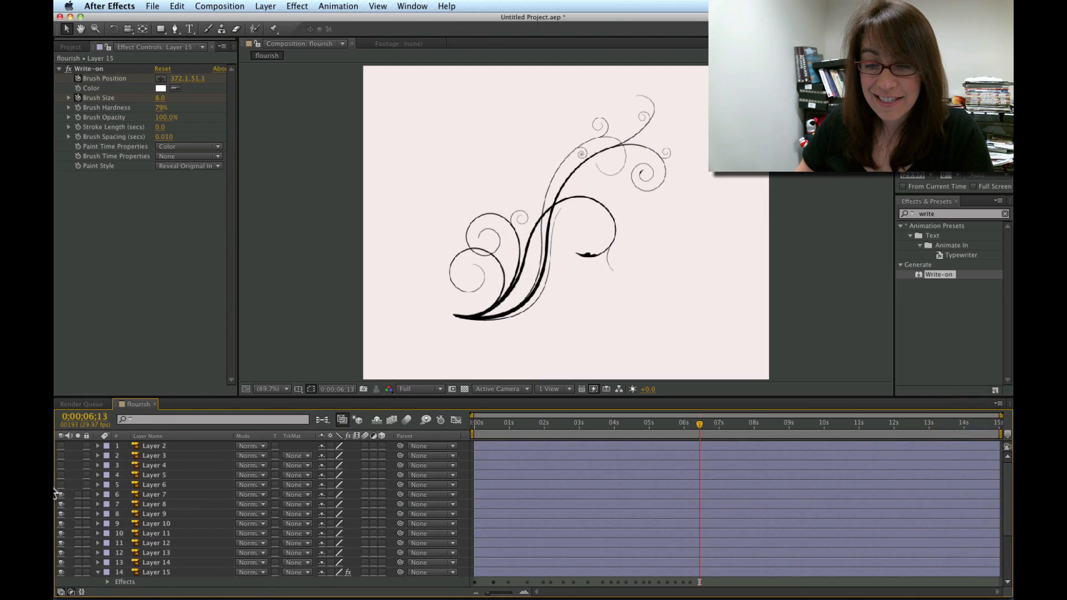
left_click_drag(62, 488, 62, 445)
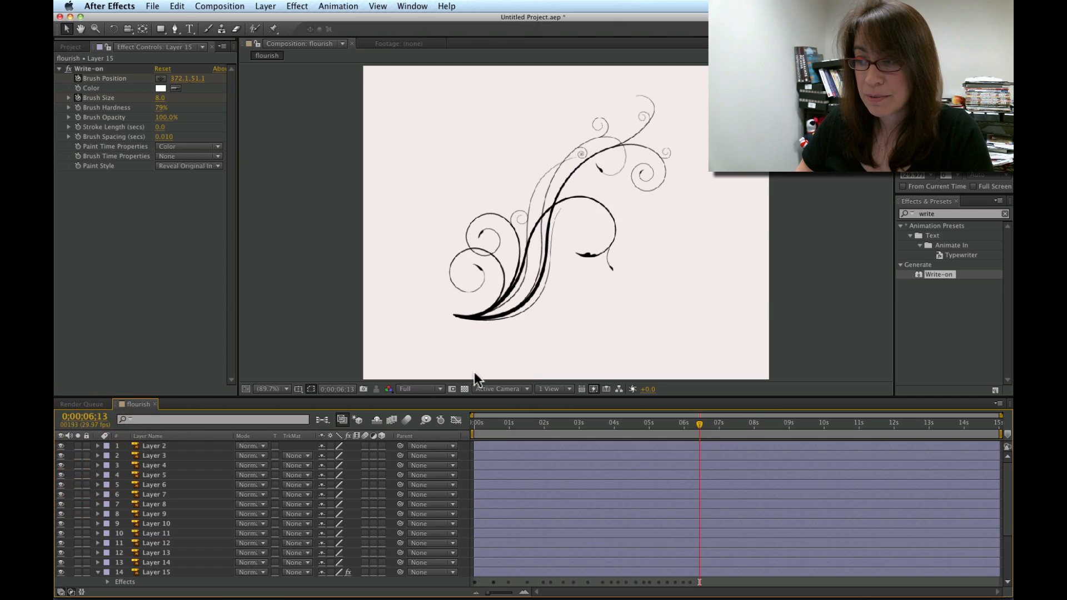